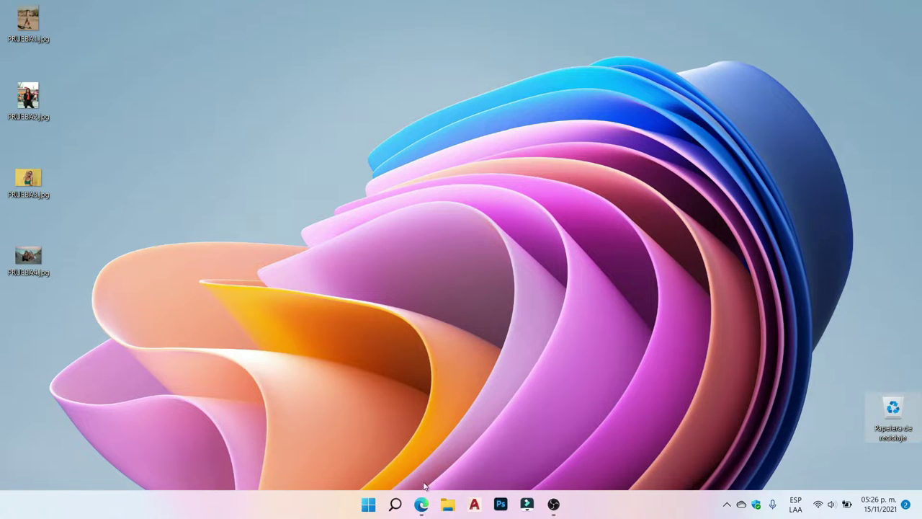
Switch to the Edge browser and look over the Trace, remove.bg and Icons8 Background Remover pages.
{"action": "left_click", "coordinate": [421, 504]}
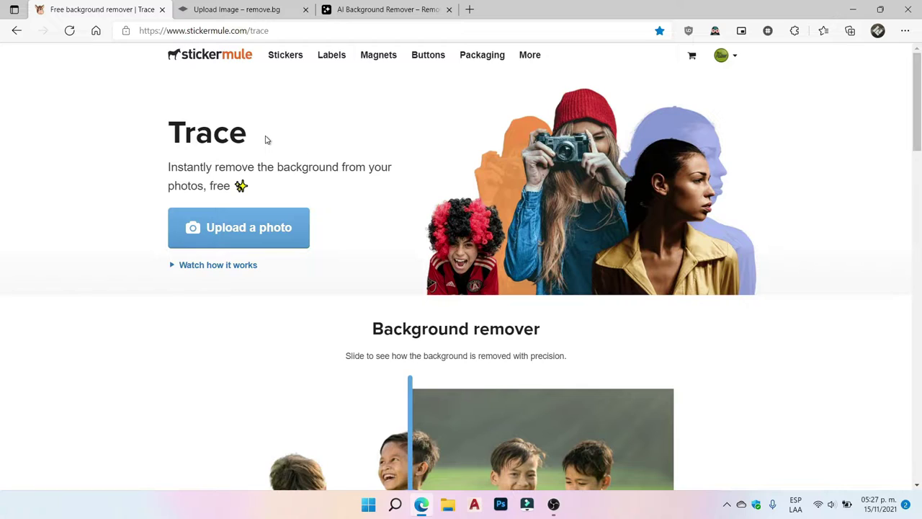
{"action": "left_click", "coordinate": [256, 10]}
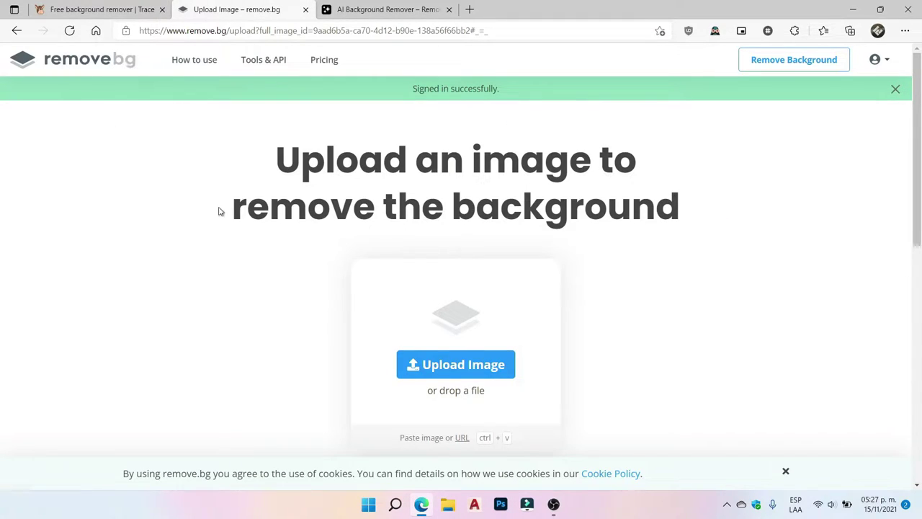
{"action": "left_click", "coordinate": [375, 11]}
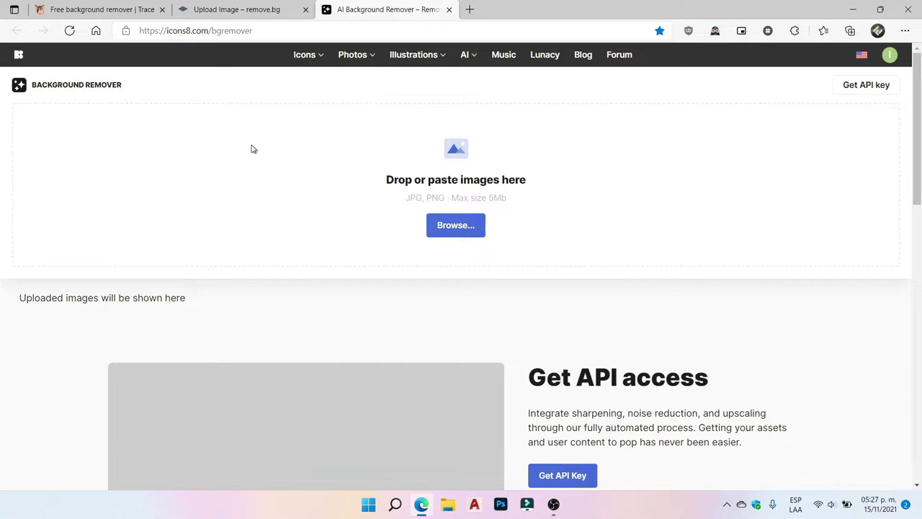
Upload PRUEBA1.jpg from the Escritorio folder to Sticker Mule's Trace for background removal.
{"action": "left_click", "coordinate": [69, 8]}
{"action": "left_click", "coordinate": [281, 227]}
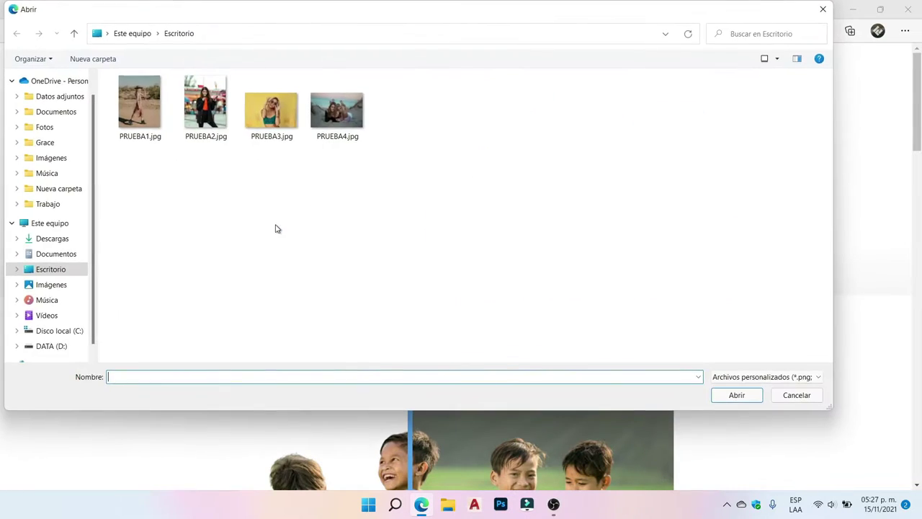
{"action": "left_click", "coordinate": [144, 112]}
{"action": "left_click", "coordinate": [732, 398]}
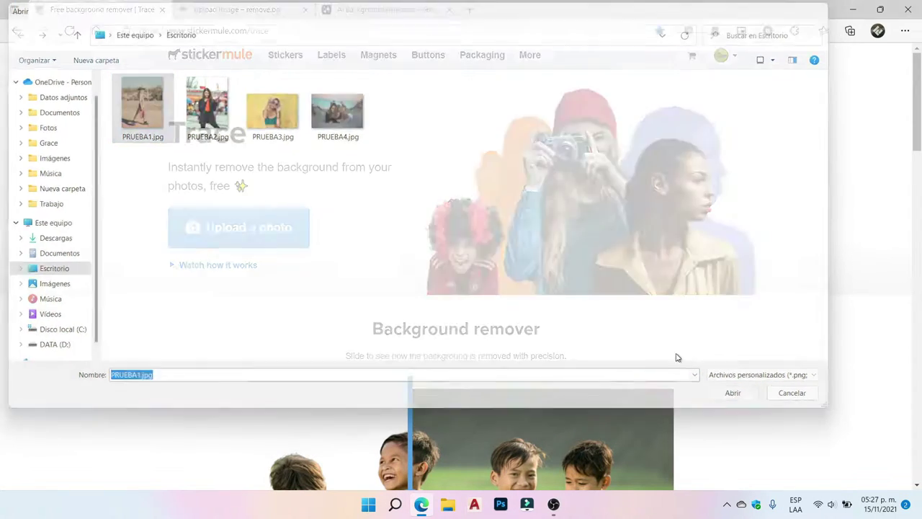
Upload PRUEBA1.jpg from the Escritorio folder to remove.bg for background removal.
{"action": "left_click", "coordinate": [247, 13]}
{"action": "left_click", "coordinate": [472, 366]}
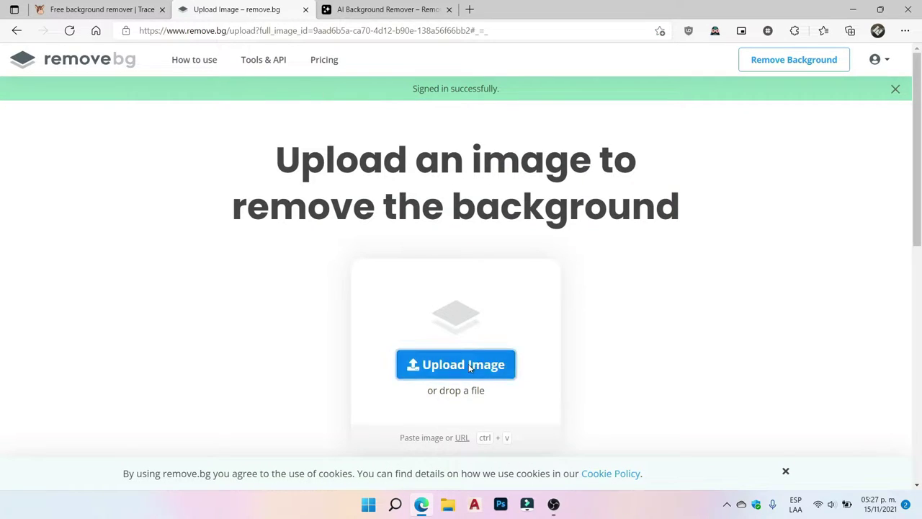
{"action": "left_click", "coordinate": [150, 127]}
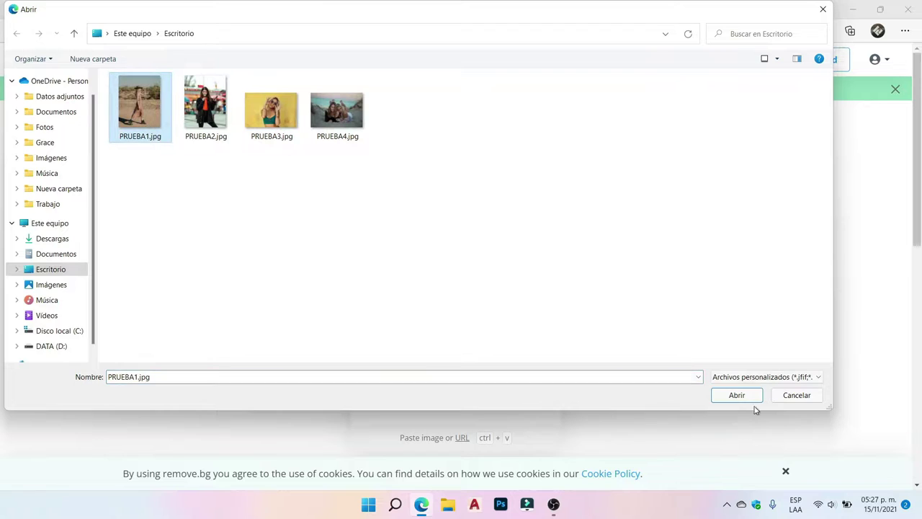
{"action": "left_click", "coordinate": [737, 397]}
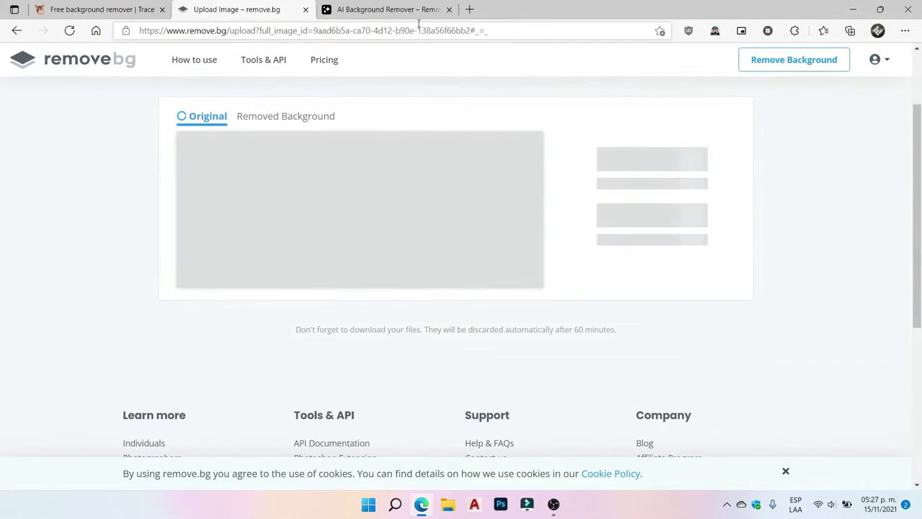
Upload PRUEBA1.jpg from the Escritorio folder to the Icons8 Background Remover.
{"action": "left_click", "coordinate": [411, 9]}
{"action": "left_click", "coordinate": [455, 232]}
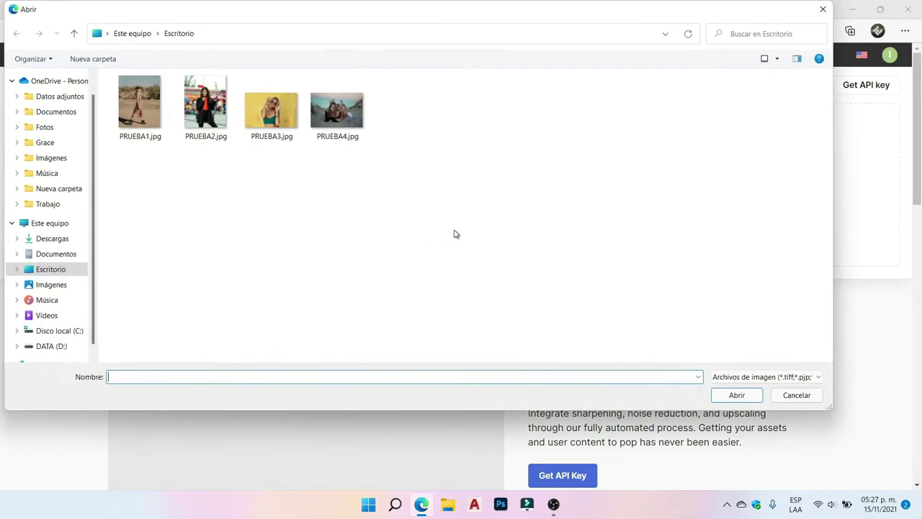
{"action": "left_click", "coordinate": [141, 122]}
{"action": "left_click", "coordinate": [732, 396]}
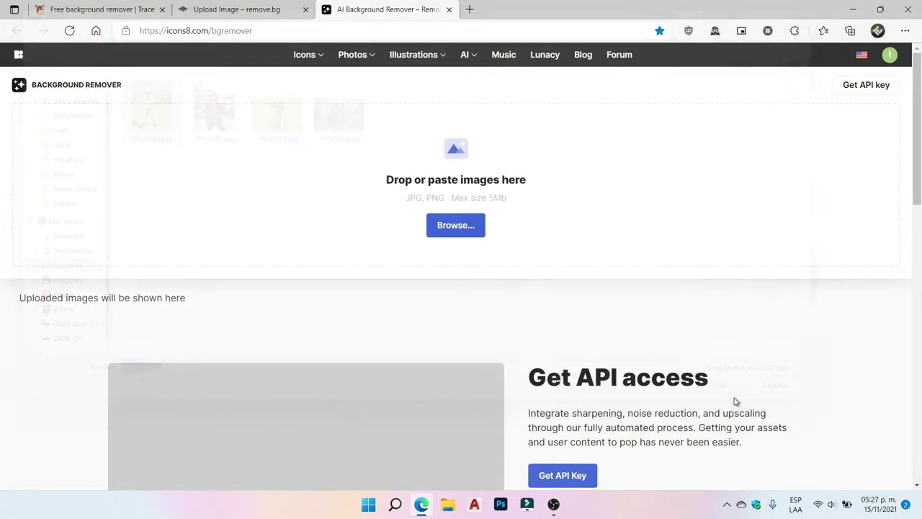
Compare the cutouts of PRUEBA1.jpg on Trace, remove.bg and Icons8, examining the area around the boots and the download options.
{"action": "left_click", "coordinate": [94, 9]}
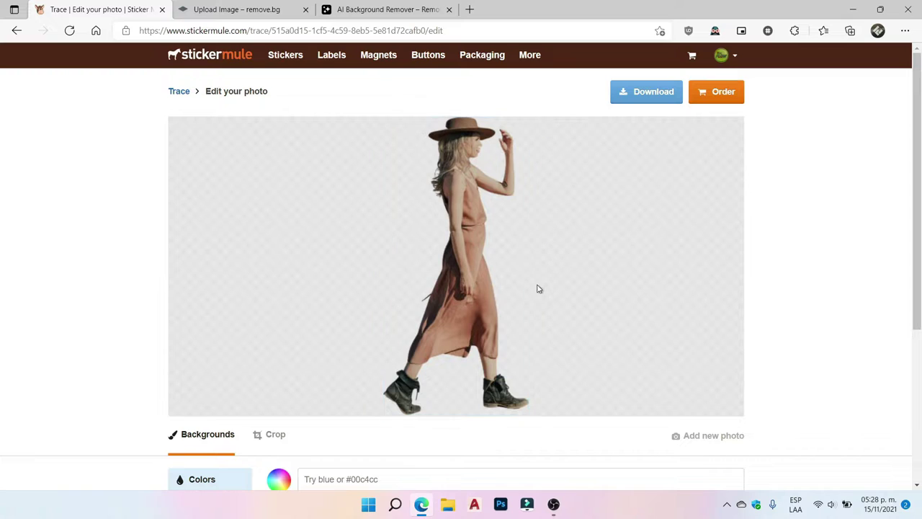
{"action": "left_click", "coordinate": [237, 9]}
{"action": "left_click", "coordinate": [358, 8]}
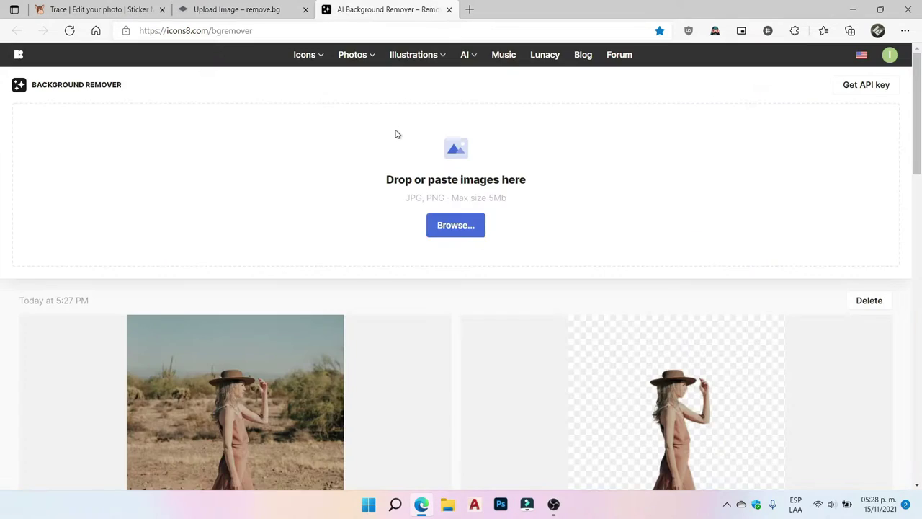
{"action": "scroll", "coordinate": [432, 158], "scroll_direction": "down", "scroll_amount": 3}
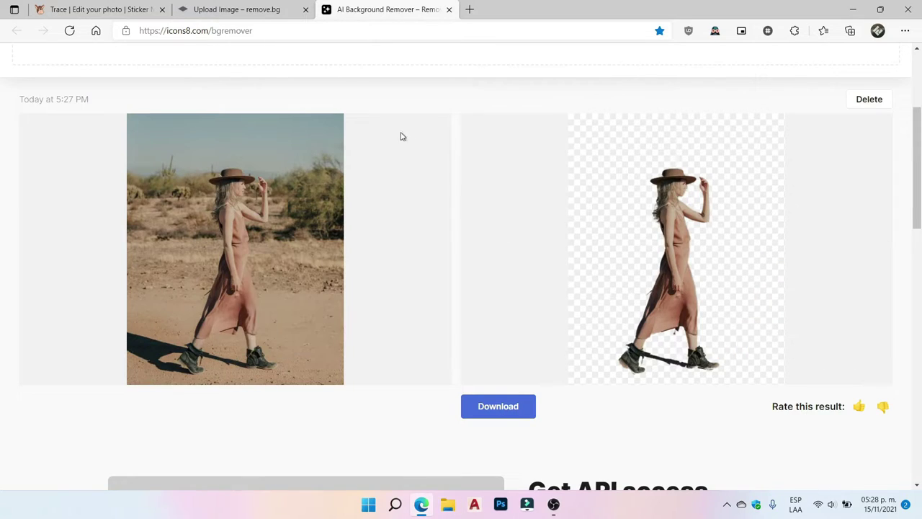
{"action": "left_click", "coordinate": [126, 9]}
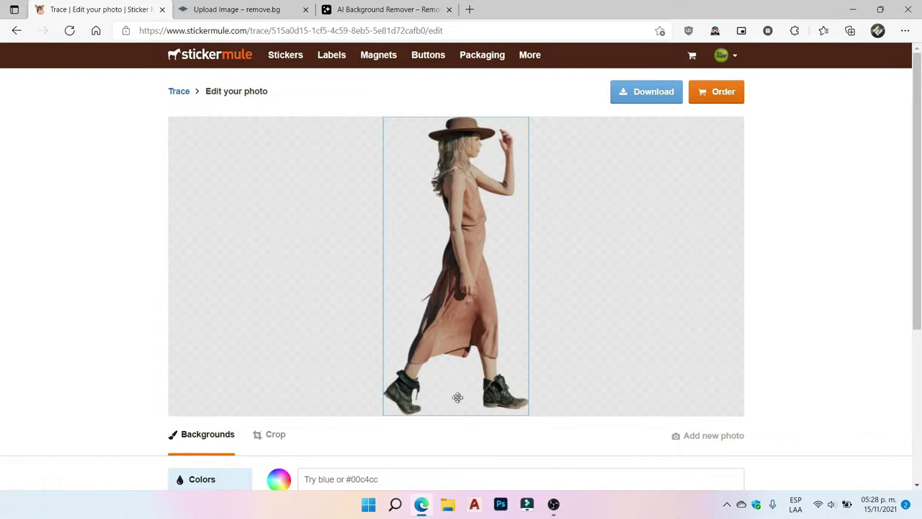
{"action": "left_click", "coordinate": [263, 9]}
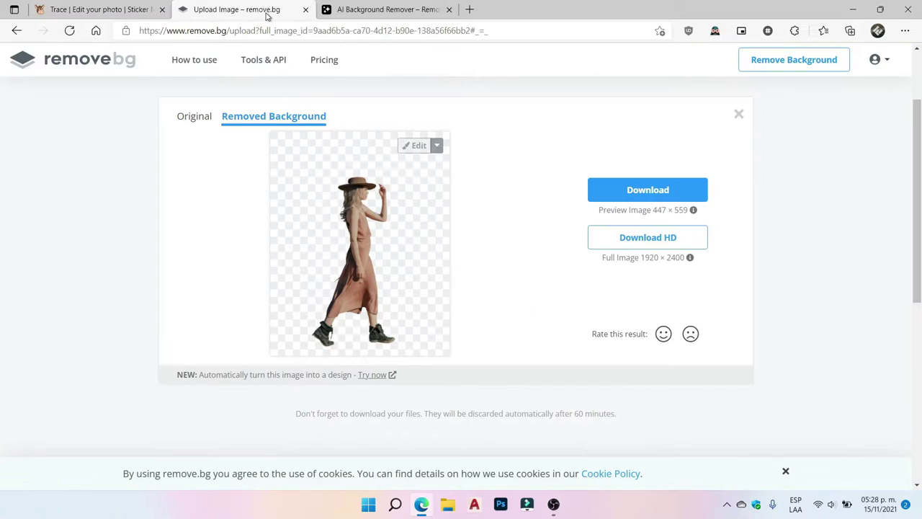
{"action": "left_click", "coordinate": [414, 7]}
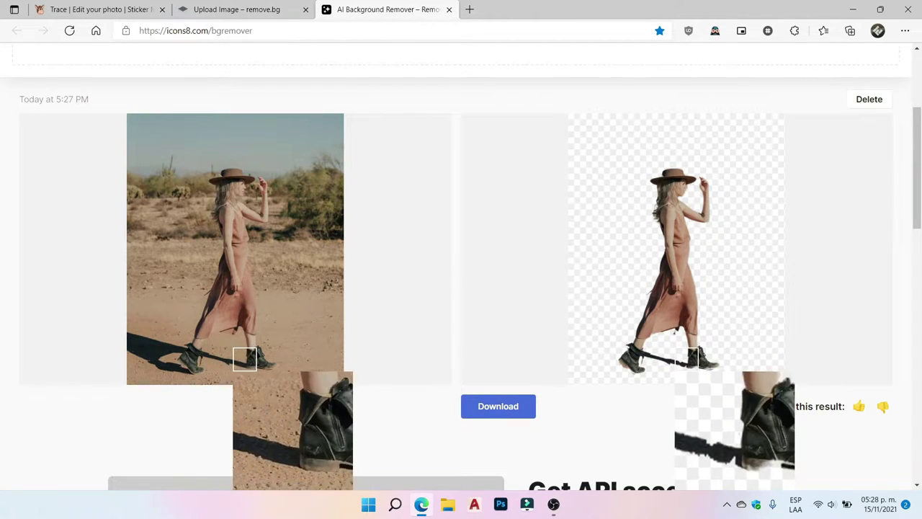
{"action": "left_click", "coordinate": [105, 8]}
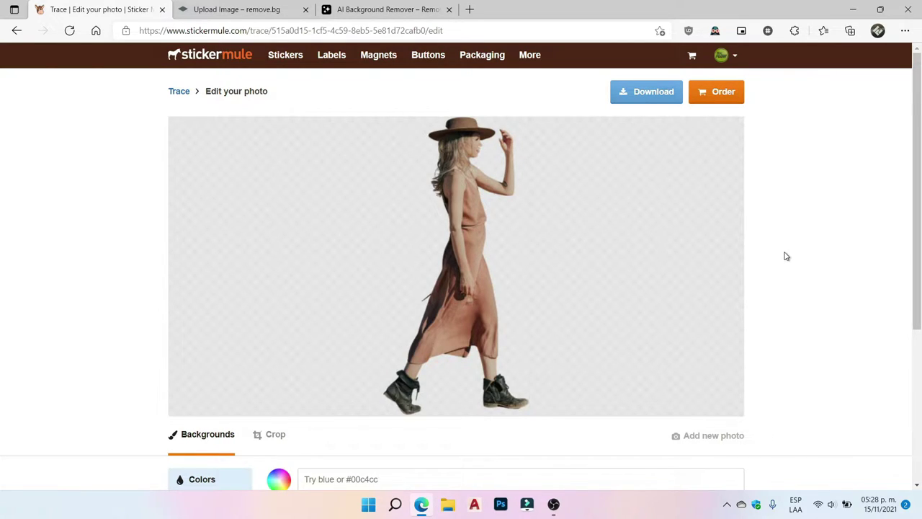
{"action": "left_click", "coordinate": [245, 13]}
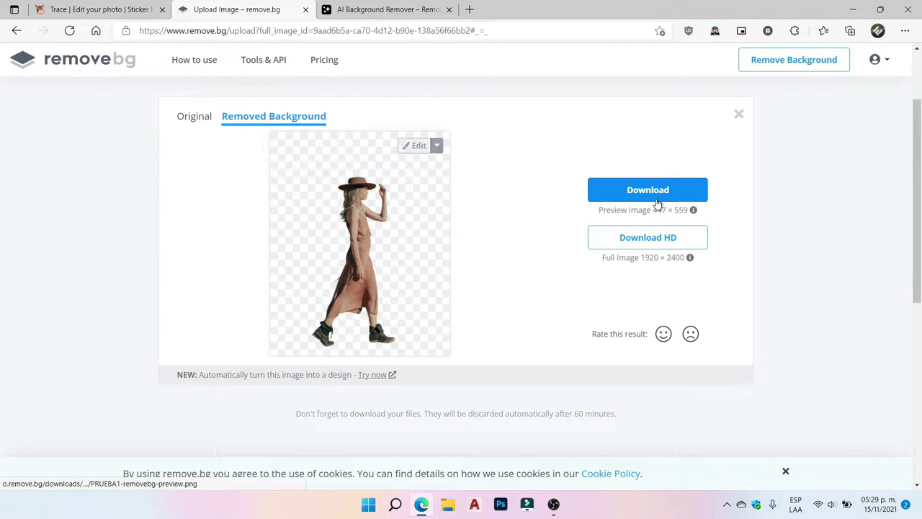
{"action": "left_click", "coordinate": [378, 10]}
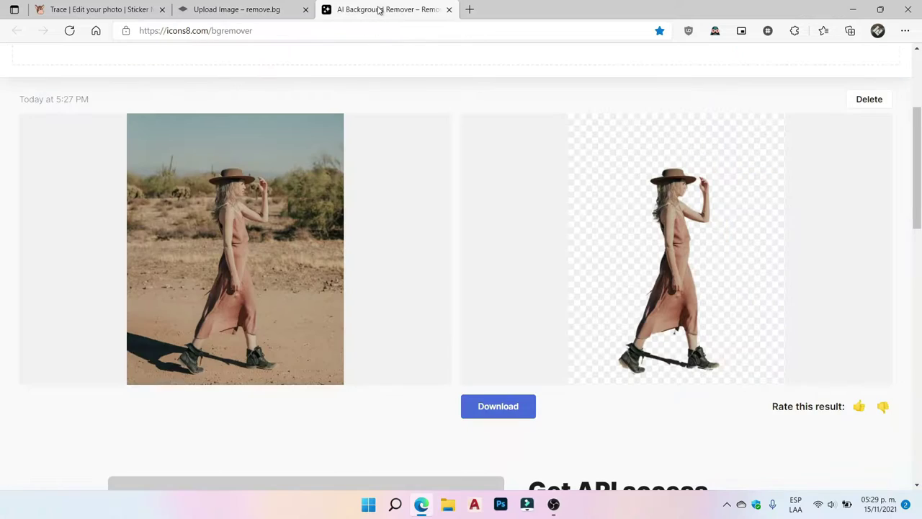
{"action": "scroll", "coordinate": [453, 202], "scroll_direction": "up", "scroll_amount": 3}
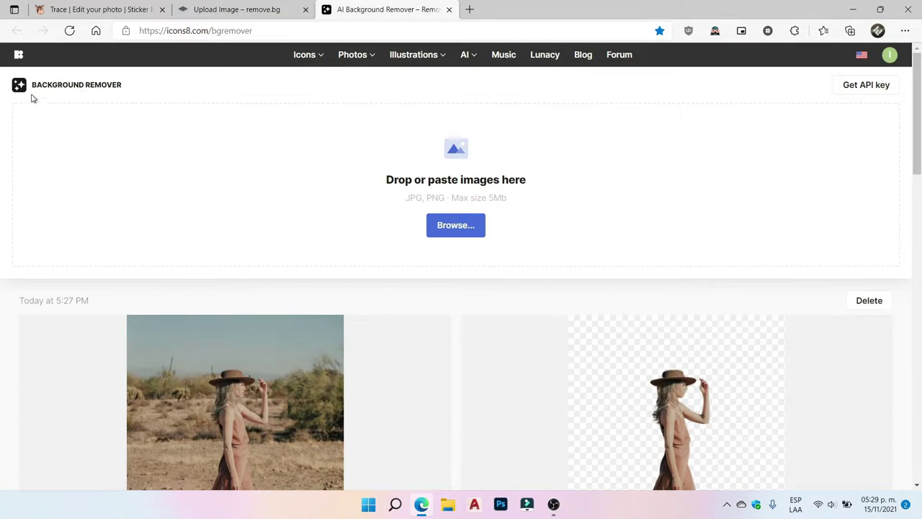
{"action": "scroll", "coordinate": [209, 104], "scroll_direction": "down", "scroll_amount": 3}
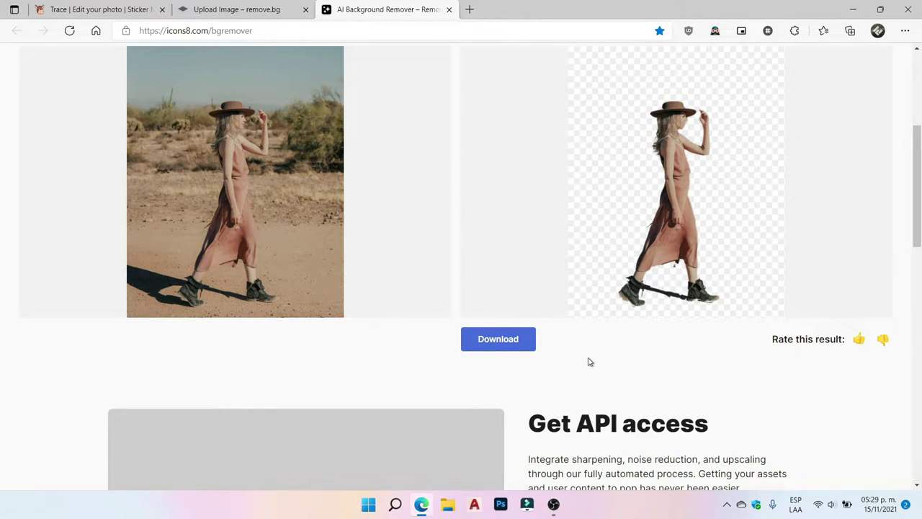
Download the Trace cutout and save it to the Escritorio folder as a PNG named 1.
{"action": "left_click", "coordinate": [95, 9]}
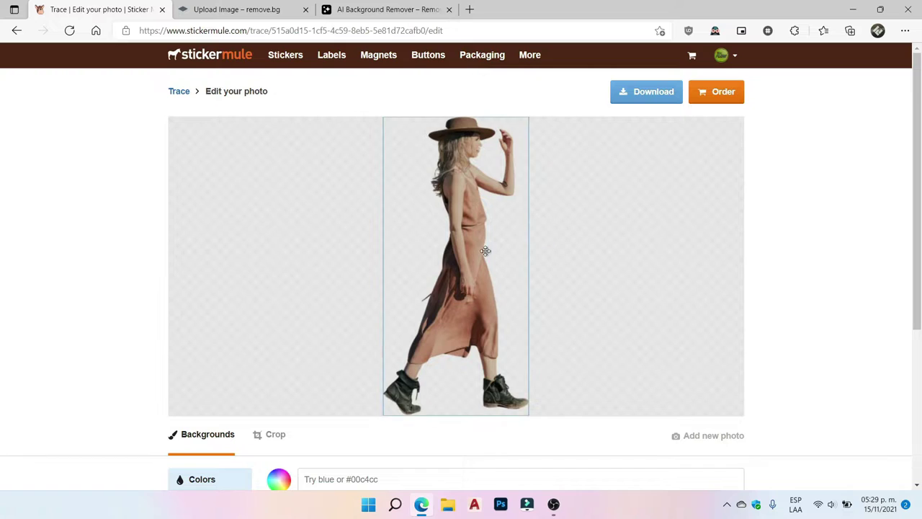
{"action": "left_click", "coordinate": [650, 97]}
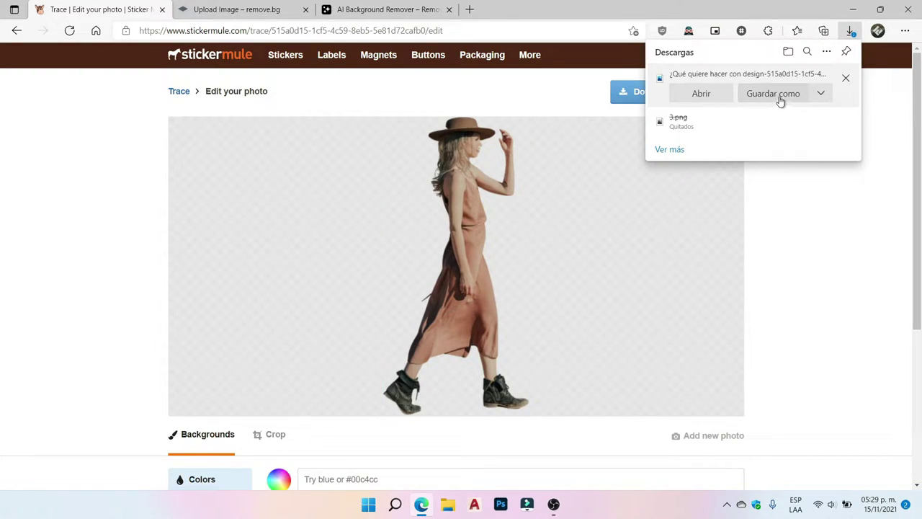
{"action": "left_click", "coordinate": [773, 93]}
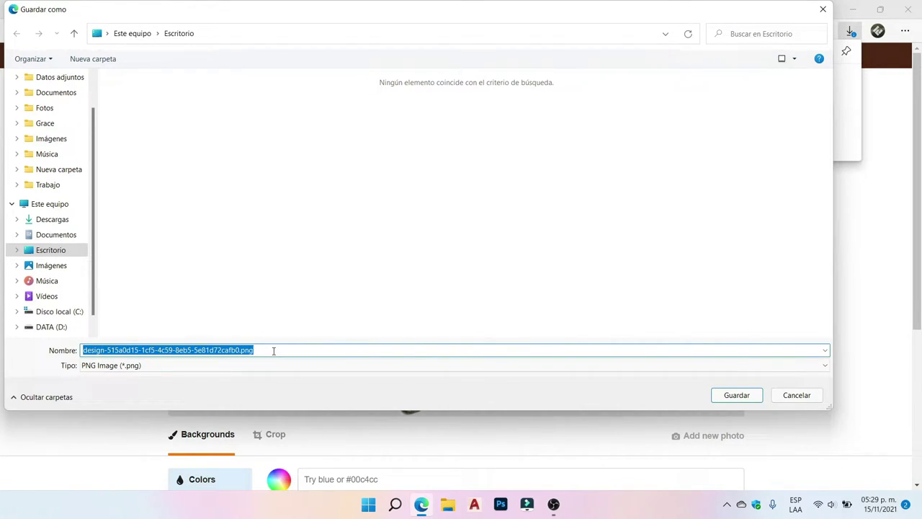
{"action": "type", "text": "1"}
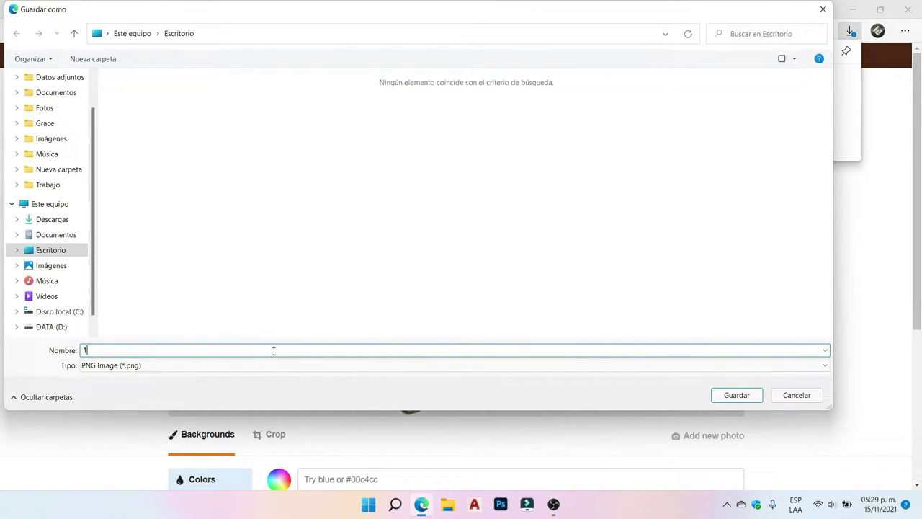
{"action": "left_click", "coordinate": [727, 393]}
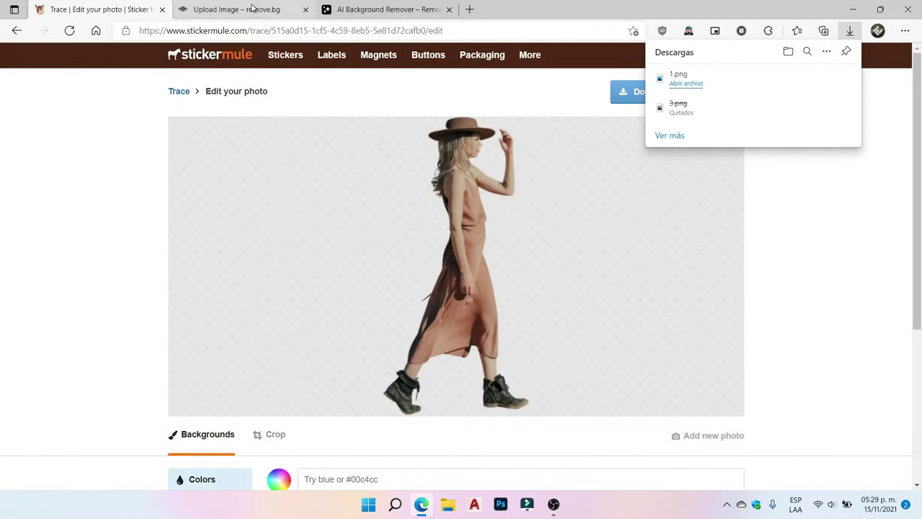
Download the preview-size cutout from remove.bg and save it to the Escritorio folder as a PNG named 2.
{"action": "left_click", "coordinate": [237, 10]}
{"action": "left_click", "coordinate": [659, 198]}
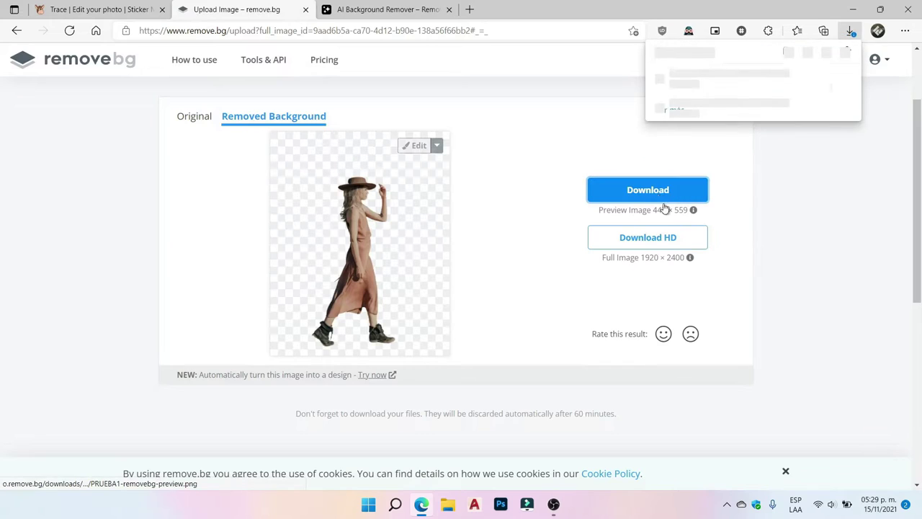
{"action": "left_click", "coordinate": [783, 98]}
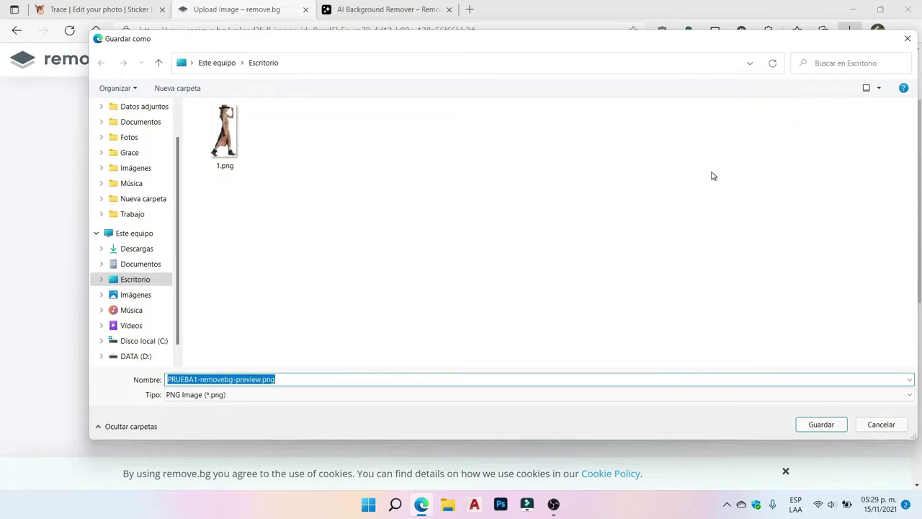
{"action": "type", "text": "2"}
{"action": "left_click", "coordinate": [821, 424]}
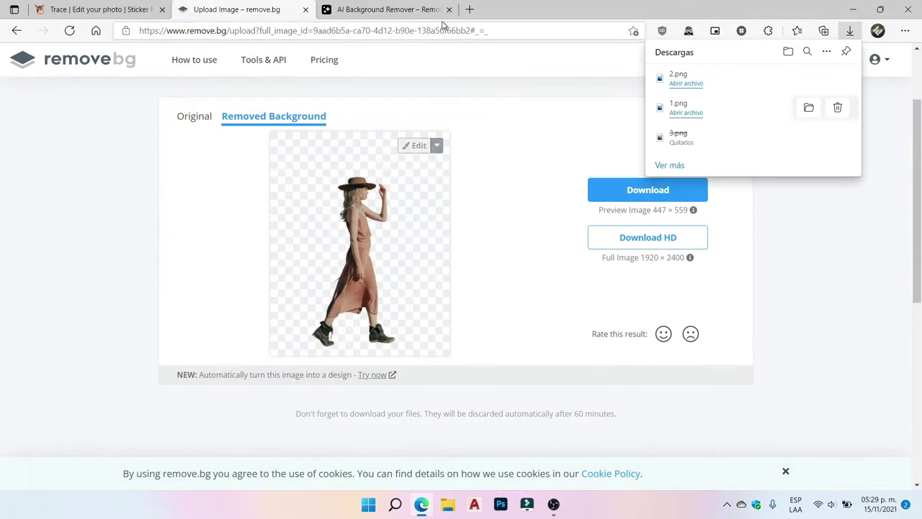
Download the Icons8 cutout and save it to the Escritorio folder as a PNG named 3.
{"action": "left_click", "coordinate": [389, 9]}
{"action": "left_click", "coordinate": [516, 348]}
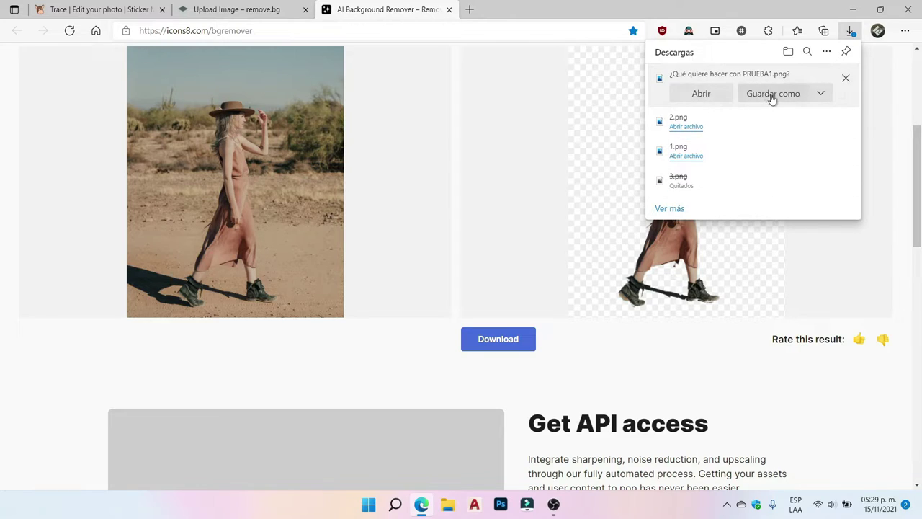
{"action": "left_click", "coordinate": [768, 96]}
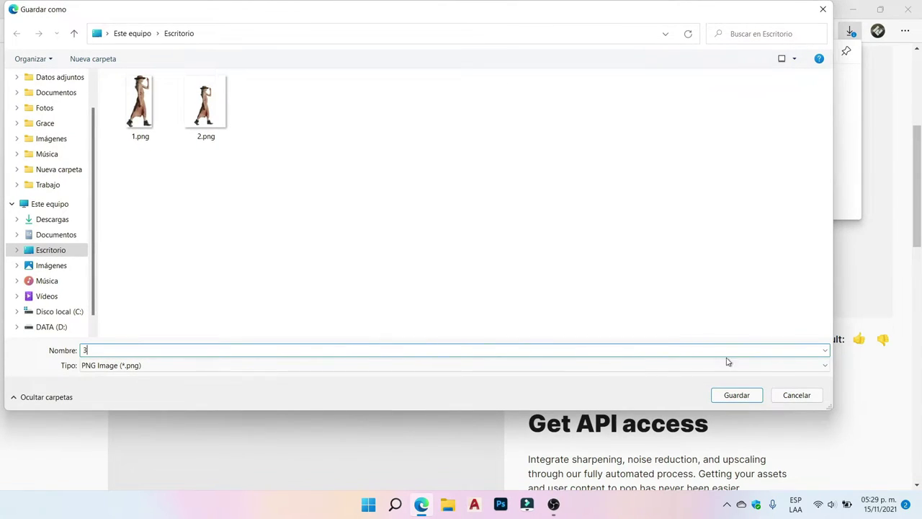
{"action": "left_click", "coordinate": [736, 394]}
Switch to the desktop and examine the image dimensions in the detailed properties of PRUEBA1.jpg.
{"action": "left_click", "coordinate": [854, 9]}
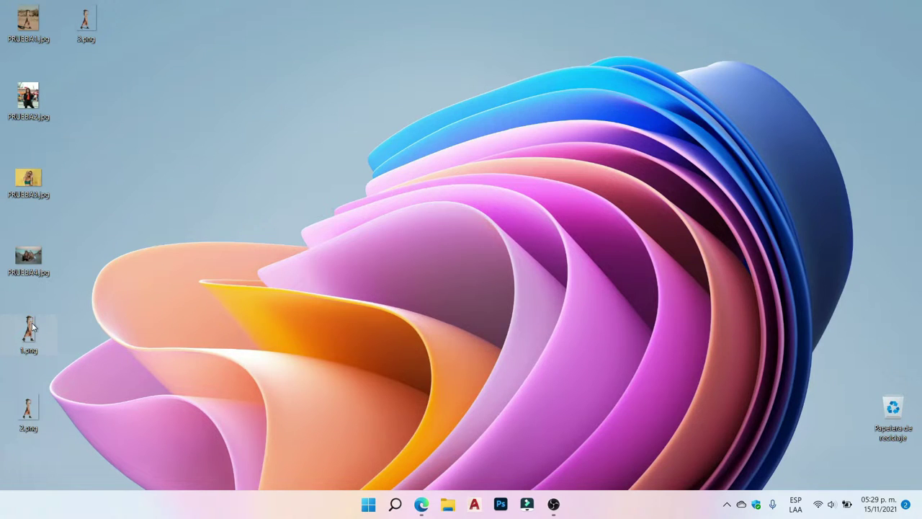
{"action": "right_click", "coordinate": [35, 17]}
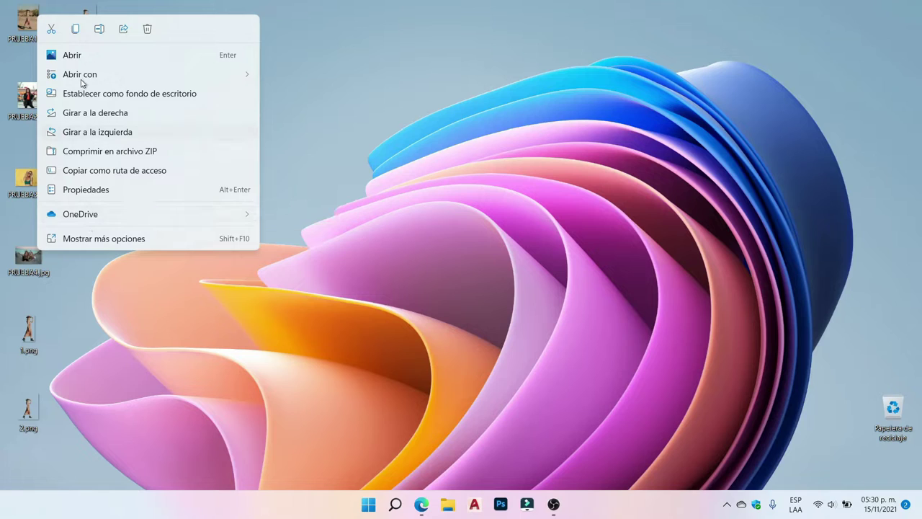
{"action": "left_click", "coordinate": [152, 190]}
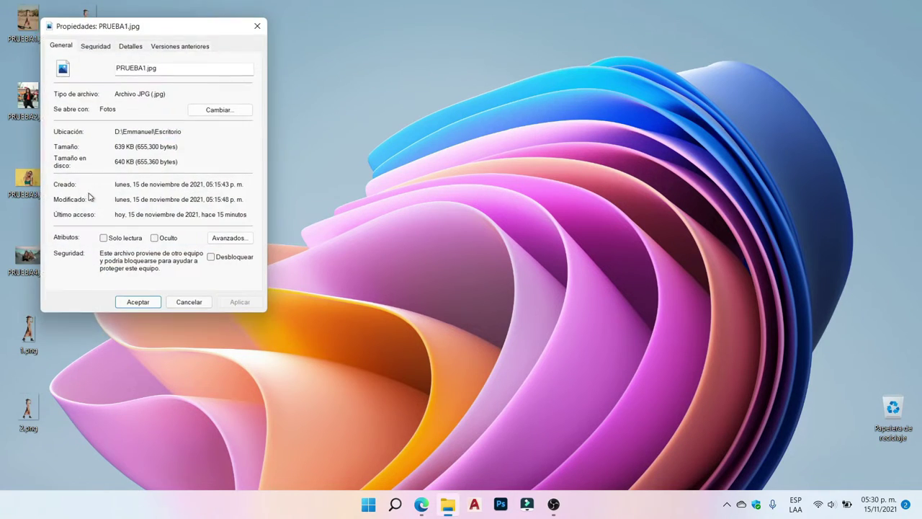
{"action": "left_click", "coordinate": [131, 44]}
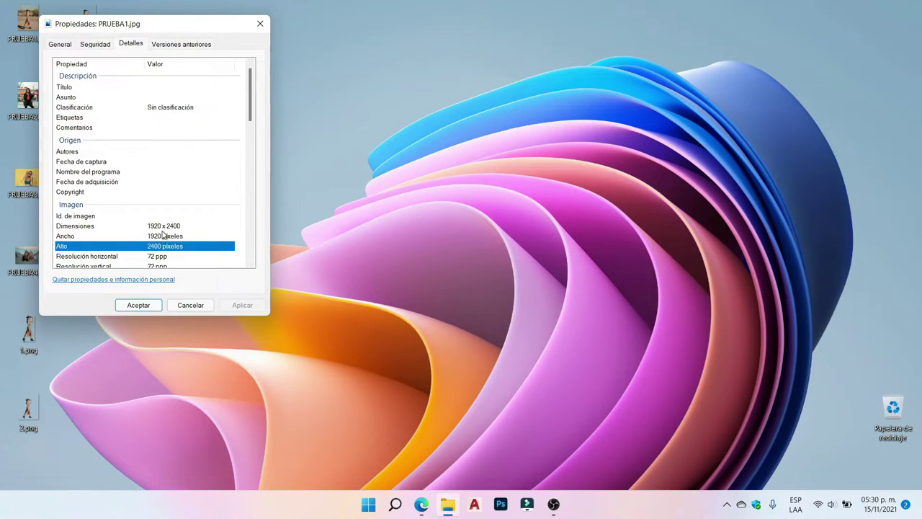
Examine the image dimensions in the detailed properties of 1.png on the desktop.
{"action": "left_click", "coordinate": [260, 23]}
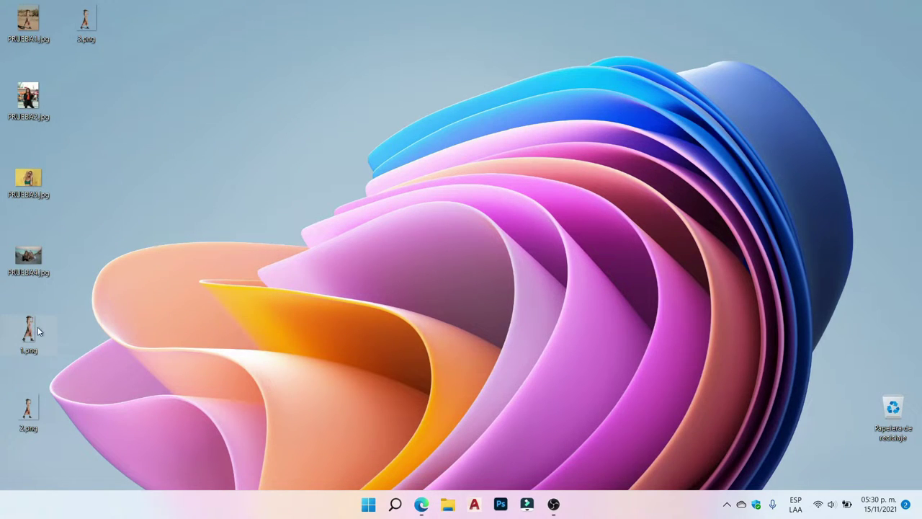
{"action": "right_click", "coordinate": [39, 331]}
{"action": "left_click", "coordinate": [64, 267]}
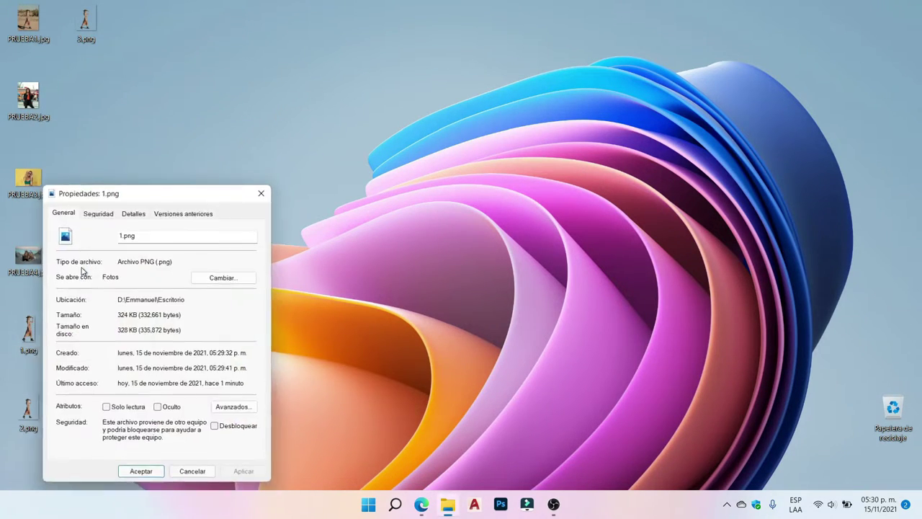
{"action": "left_click", "coordinate": [139, 213]}
{"action": "left_click_drag", "start_coordinate": [183, 195], "coordinate": [397, 145]}
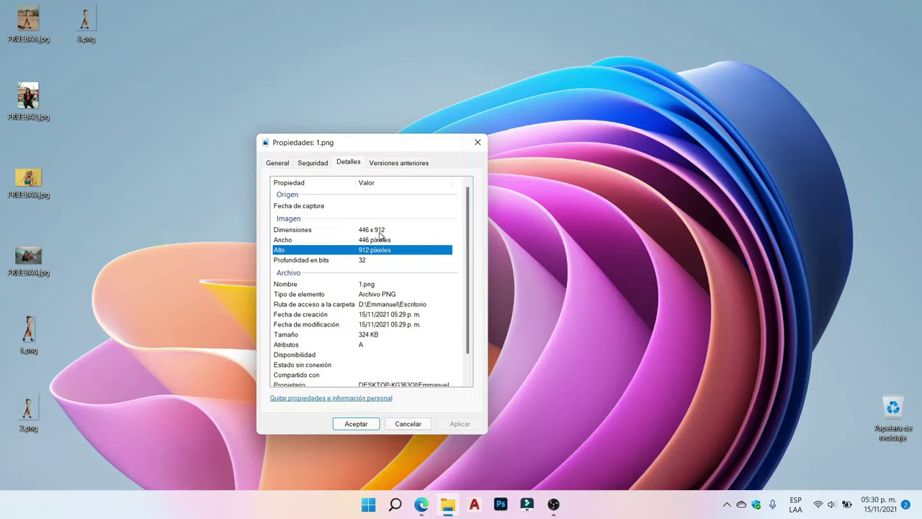
{"action": "left_click", "coordinate": [476, 142]}
Examine the image dimensions in the detailed properties of 2.png on the desktop.
{"action": "right_click", "coordinate": [33, 411]}
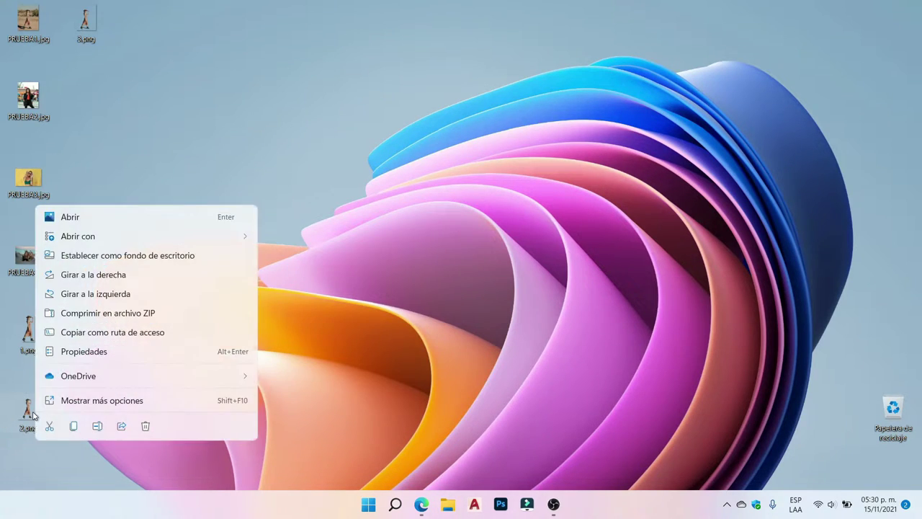
{"action": "left_click", "coordinate": [90, 353]}
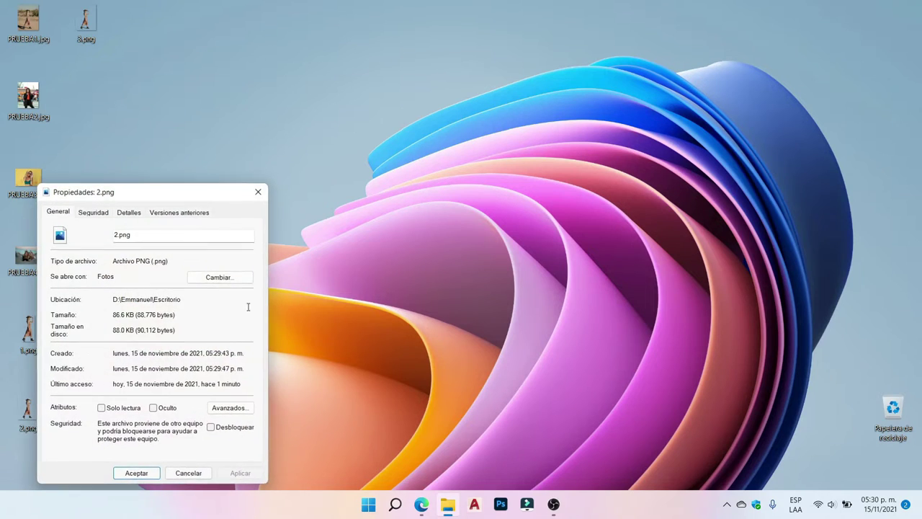
{"action": "left_click", "coordinate": [125, 216]}
{"action": "left_click_drag", "start_coordinate": [166, 191], "coordinate": [396, 178]}
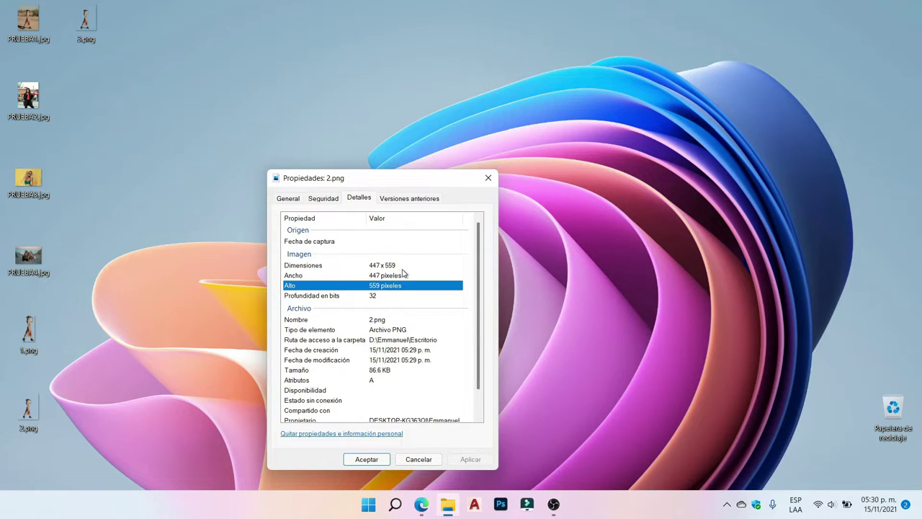
{"action": "left_click", "coordinate": [488, 178]}
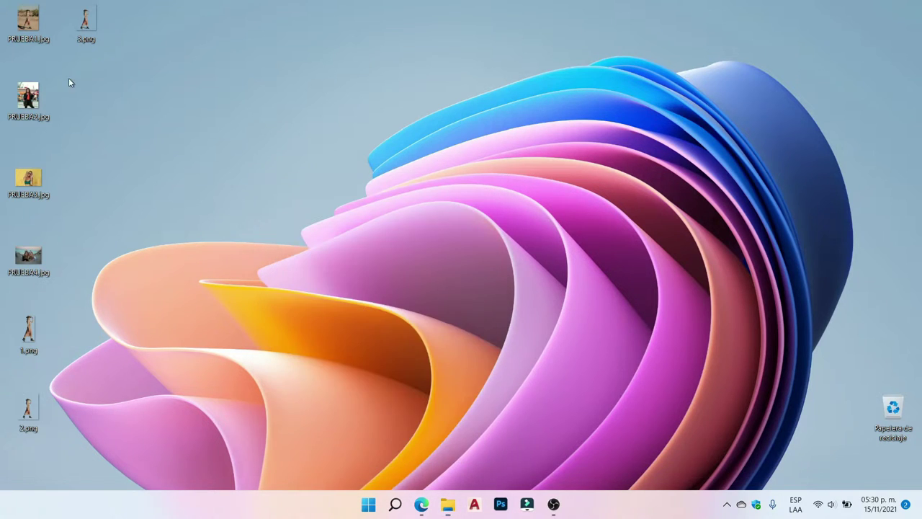
Examine the image dimensions in the detailed properties of 3.png on the desktop.
{"action": "right_click", "coordinate": [87, 30]}
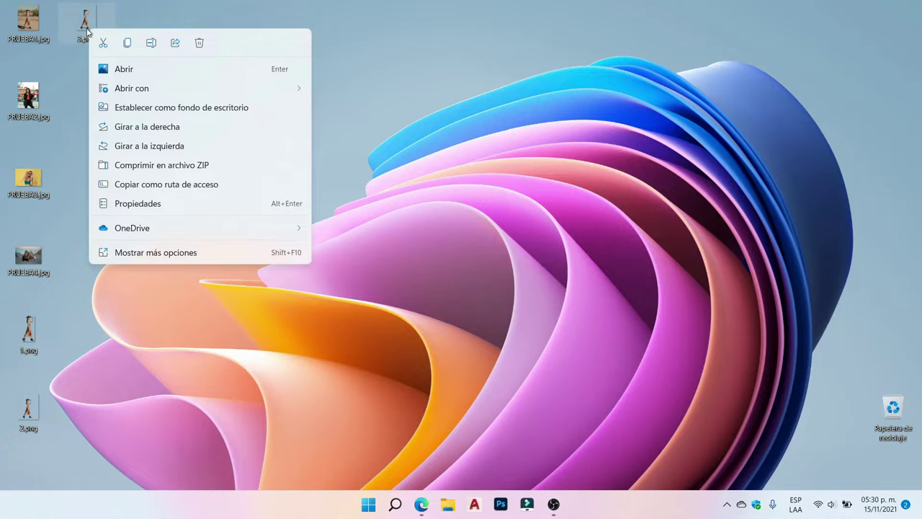
{"action": "left_click", "coordinate": [137, 204]}
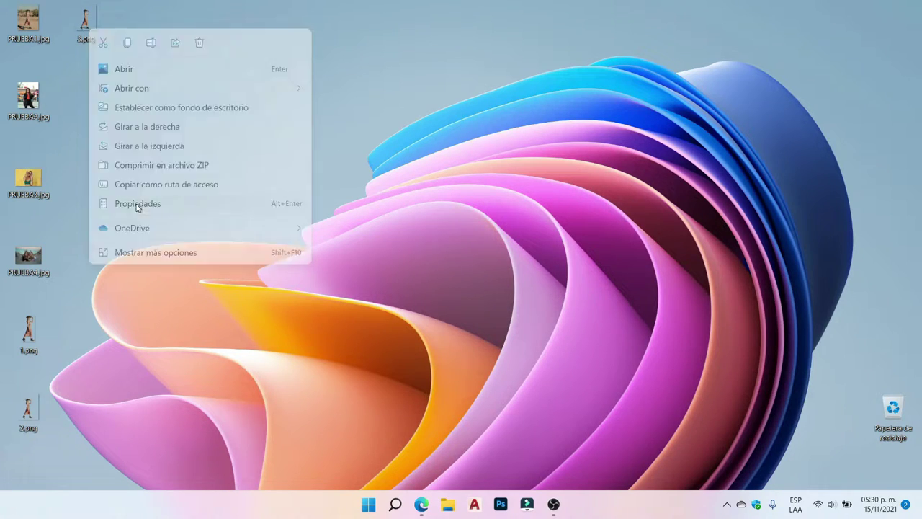
{"action": "left_click_drag", "start_coordinate": [232, 38], "coordinate": [473, 58]}
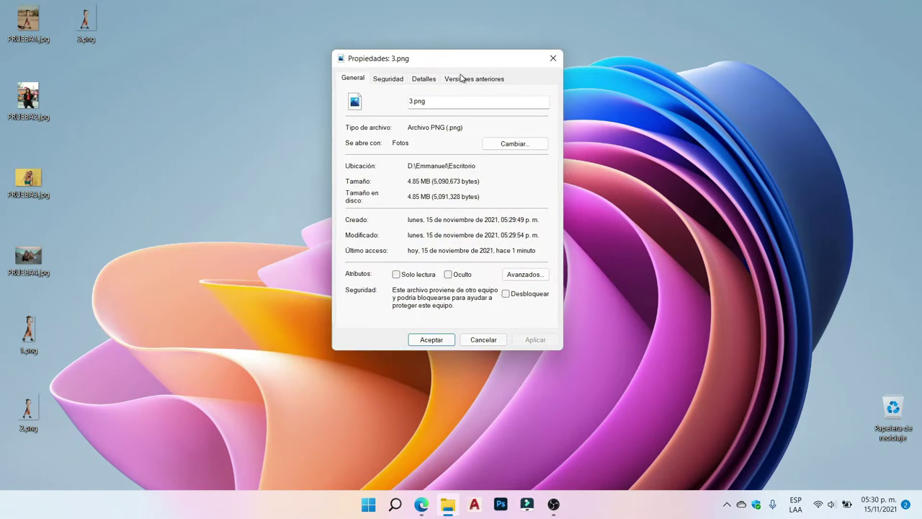
{"action": "left_click", "coordinate": [424, 78]}
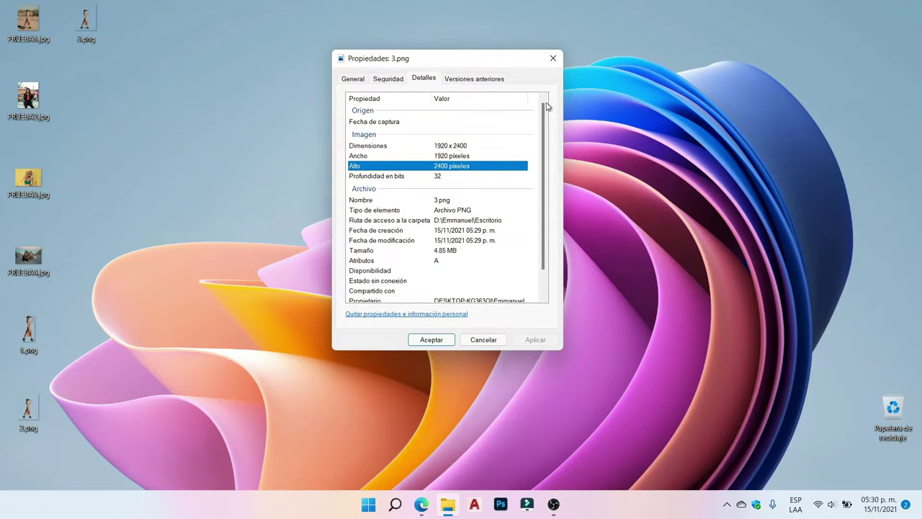
{"action": "left_click", "coordinate": [552, 58]}
Open 1.png in the Fotos viewer and compare its cutout with an enlarged view of 2.png.
{"action": "double_click", "coordinate": [18, 333]}
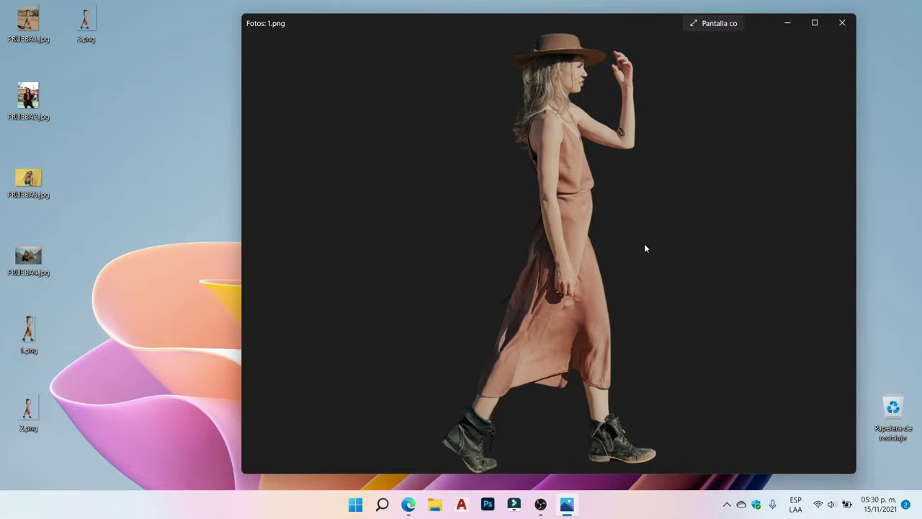
{"action": "left_click", "coordinate": [840, 253]}
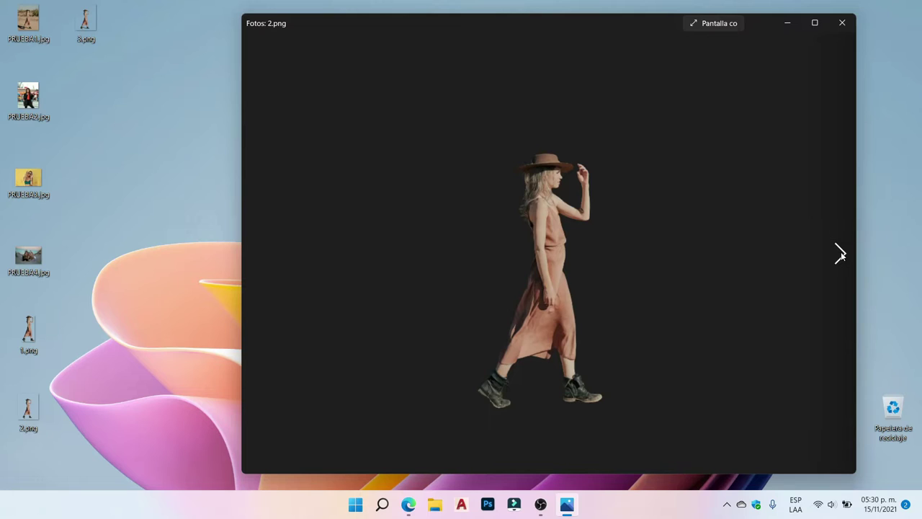
{"action": "scroll", "coordinate": [561, 270], "scroll_direction": "up", "scroll_amount": 5}
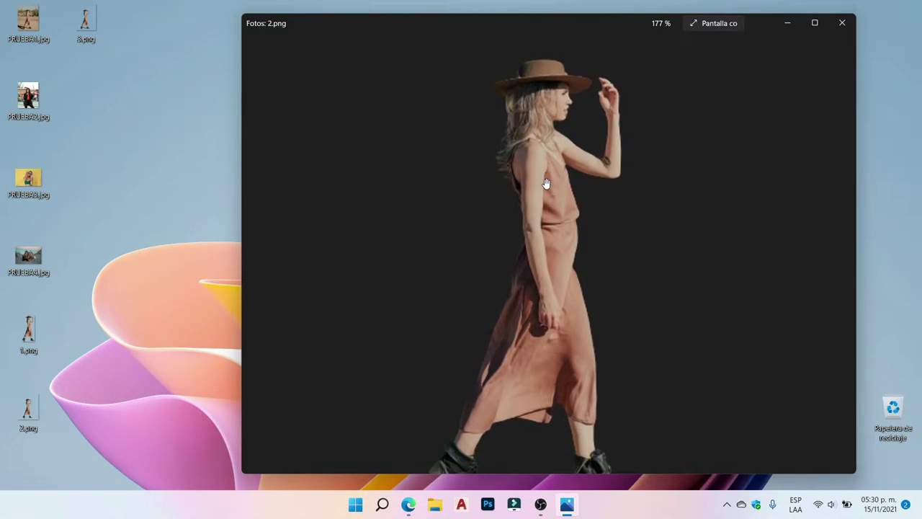
{"action": "scroll", "coordinate": [544, 191], "scroll_direction": "down", "scroll_amount": 2}
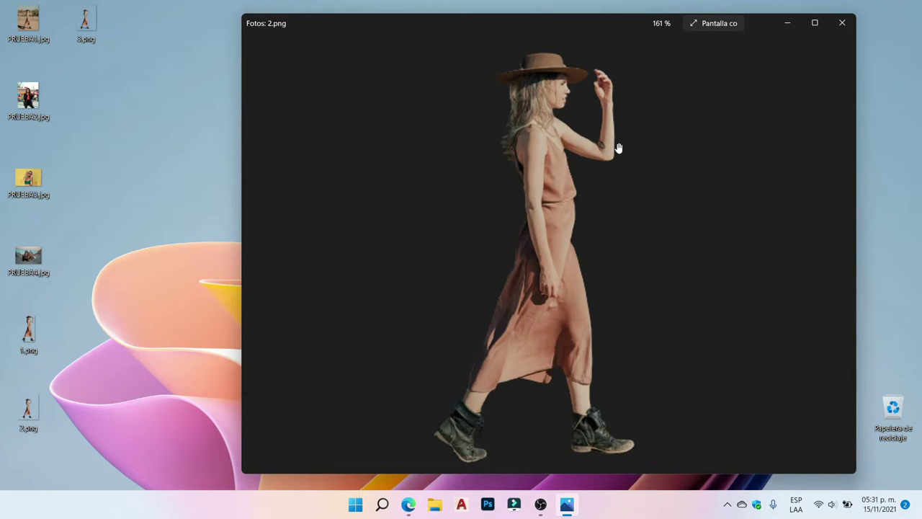
Inspect the cutout in 3.png up close and close the Fotos viewer.
{"action": "double_click", "coordinate": [802, 269]}
{"action": "left_click", "coordinate": [838, 256]}
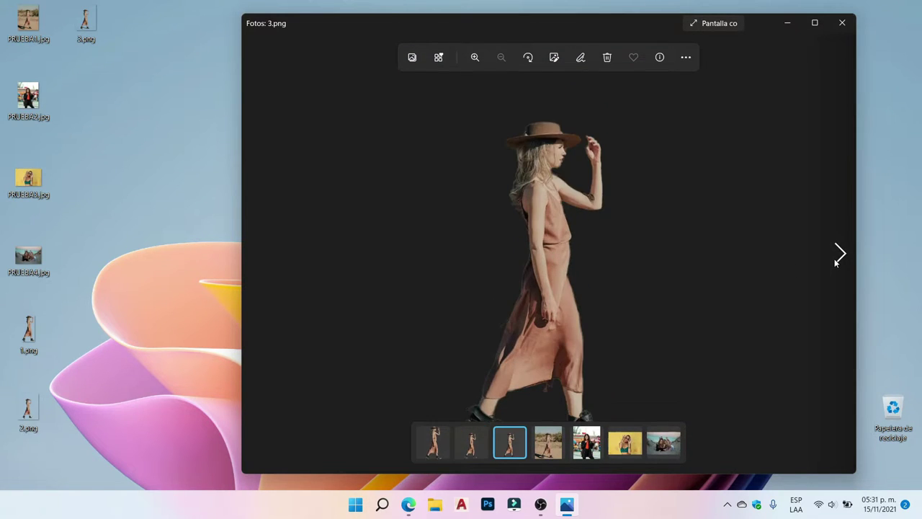
{"action": "left_click", "coordinate": [898, 270]}
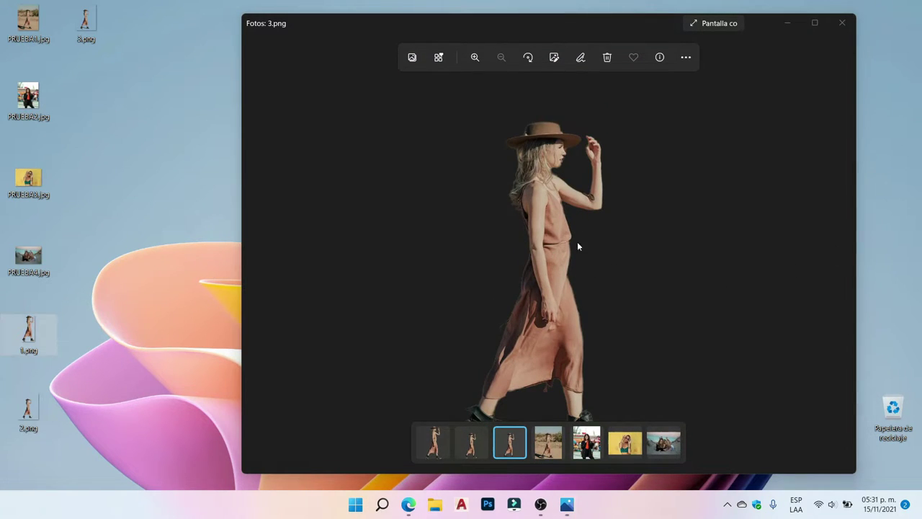
{"action": "scroll", "coordinate": [577, 246], "scroll_direction": "up", "scroll_amount": 5}
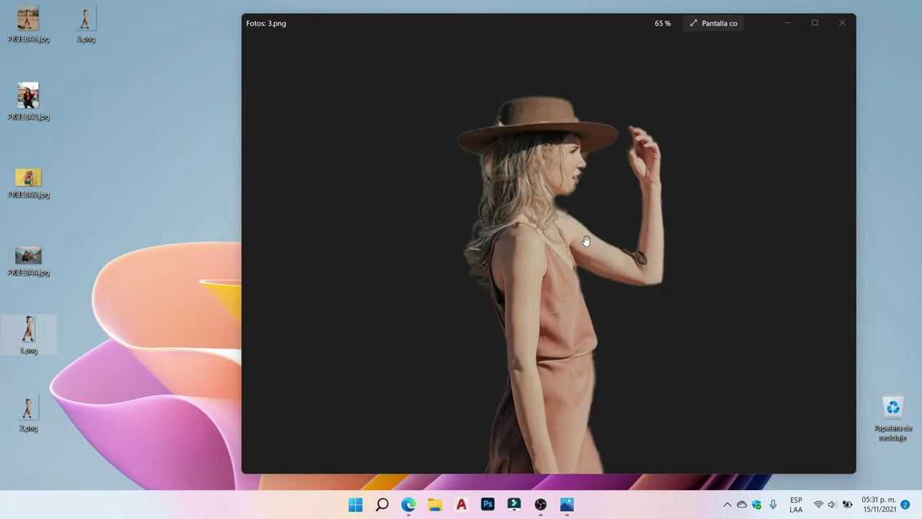
{"action": "scroll", "coordinate": [573, 194], "scroll_direction": "down", "scroll_amount": 5}
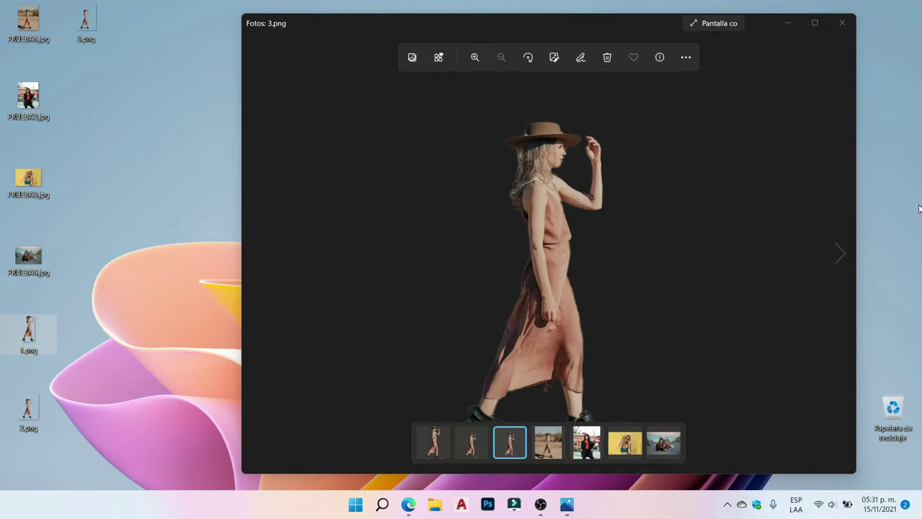
{"action": "left_click", "coordinate": [840, 25]}
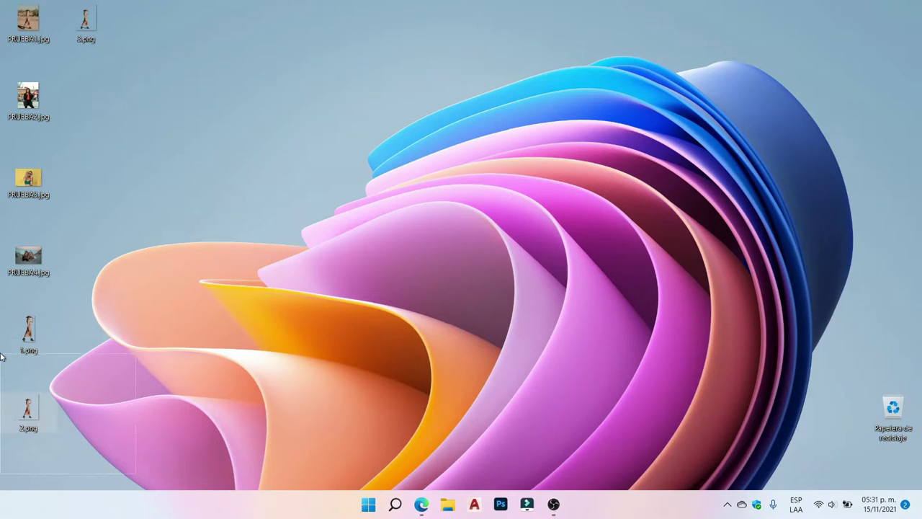
Delete the downloaded cutouts 1.png, 2.png and 3.png from the desktop.
{"action": "key", "text": "Delete"}
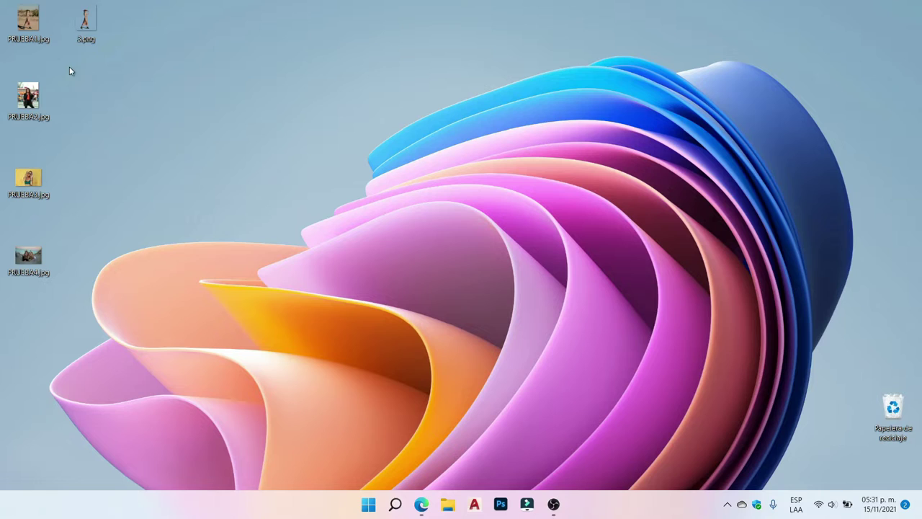
{"action": "left_click", "coordinate": [98, 34]}
{"action": "key", "text": "Delete"}
Switch to the Edge browser and reset Trace and remove.bg for a new photo upload.
{"action": "left_click", "coordinate": [423, 503]}
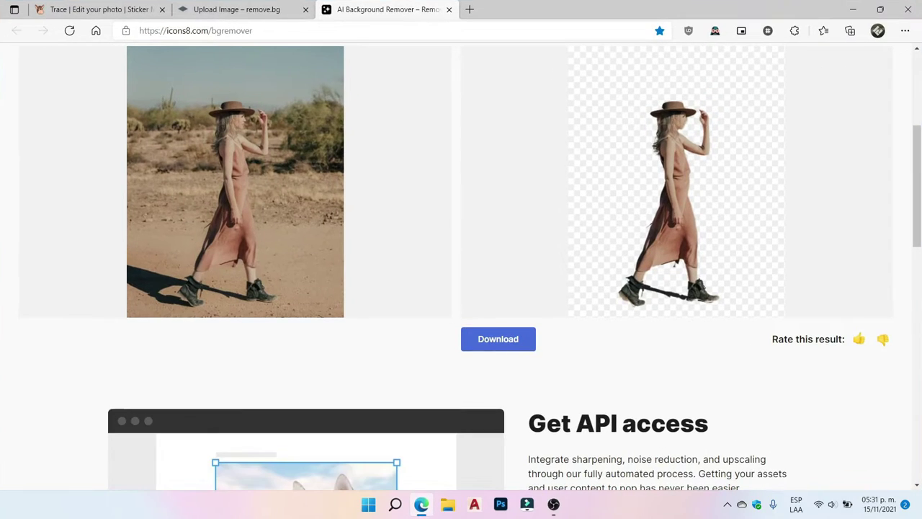
{"action": "left_click", "coordinate": [128, 9]}
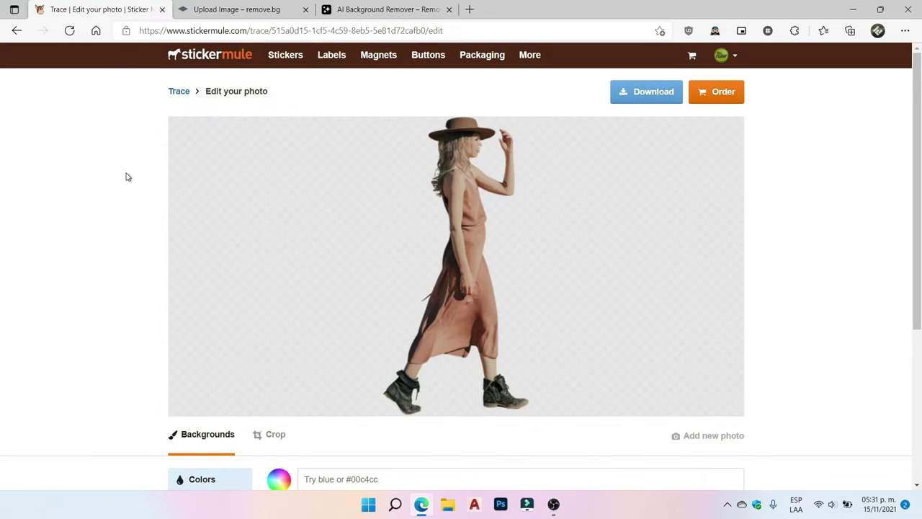
{"action": "left_click", "coordinate": [178, 91]}
{"action": "left_click", "coordinate": [207, 10]}
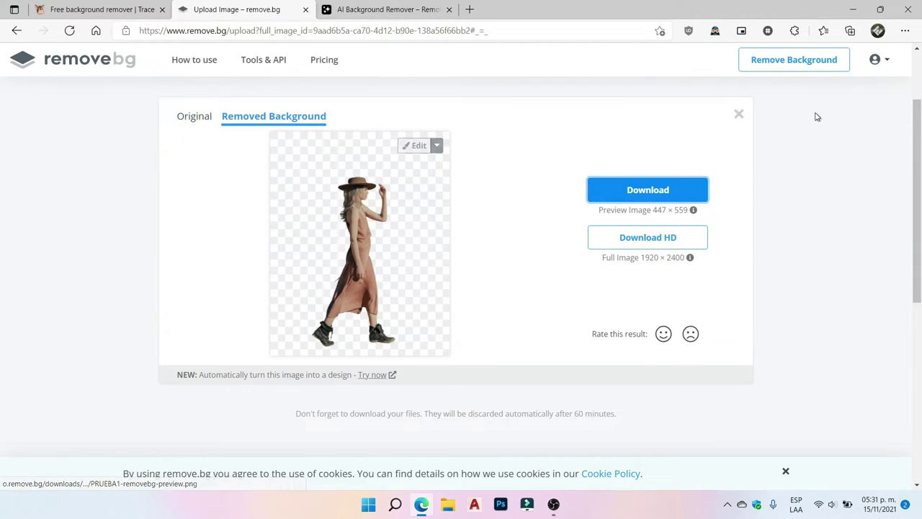
Delete the previously uploaded photo from the Icons8 background remover.
{"action": "left_click", "coordinate": [404, 9]}
{"action": "scroll", "coordinate": [804, 186], "scroll_direction": "up", "scroll_amount": 1}
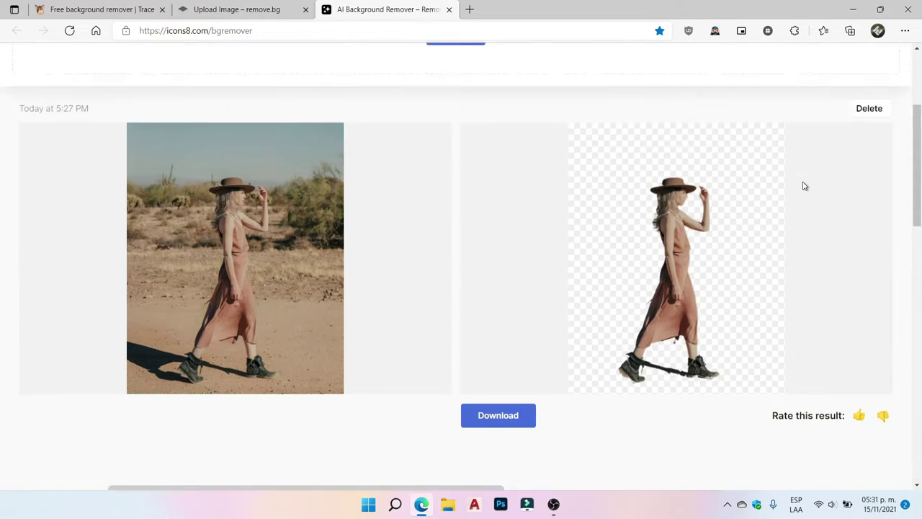
{"action": "scroll", "coordinate": [805, 185], "scroll_direction": "up", "scroll_amount": 2}
{"action": "left_click", "coordinate": [870, 234]}
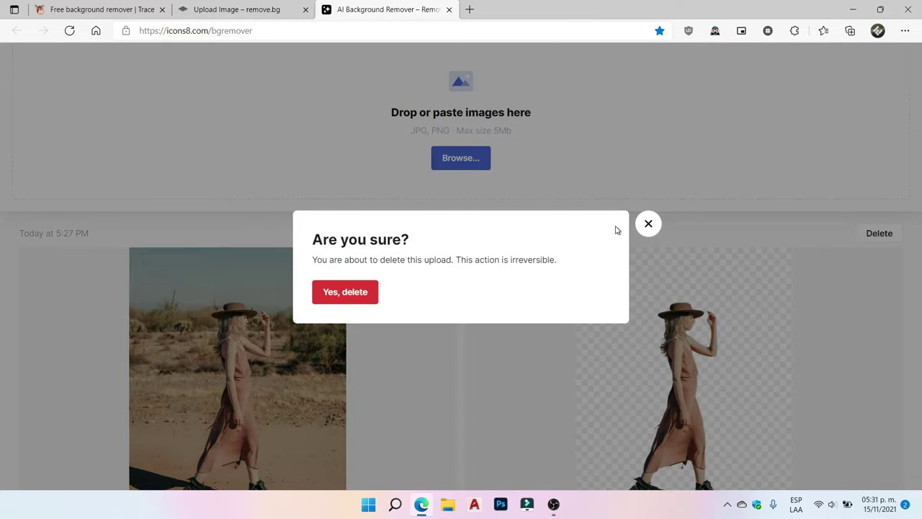
{"action": "left_click", "coordinate": [320, 296]}
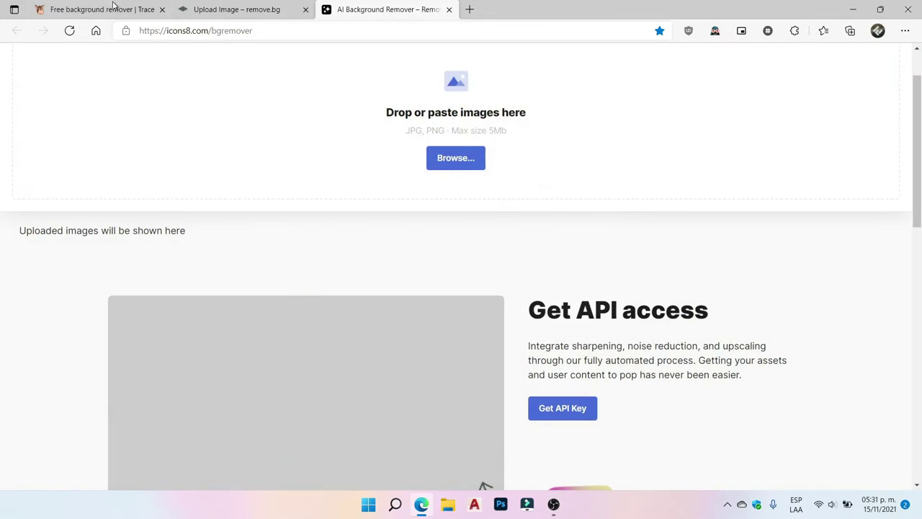
Upload PRUEBA2.jpg from the Escritorio folder to the Trace background remover.
{"action": "left_click", "coordinate": [108, 9]}
{"action": "left_click", "coordinate": [261, 235]}
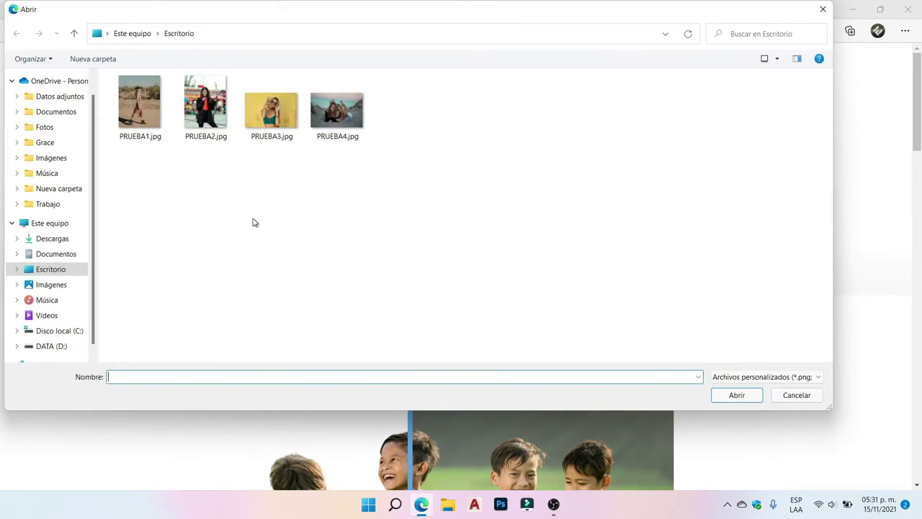
{"action": "left_click", "coordinate": [205, 108]}
{"action": "left_click", "coordinate": [741, 398]}
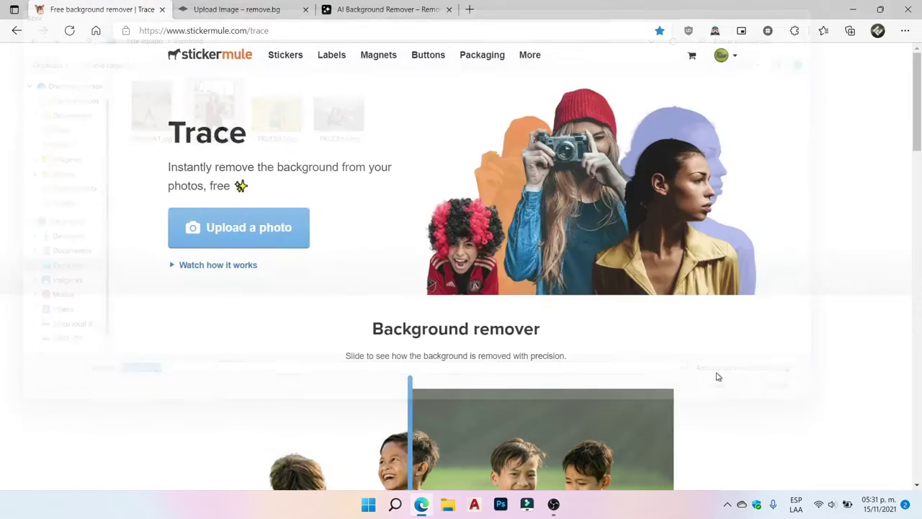
Upload PRUEBA2.jpg from the Escritorio folder to remove.bg.
{"action": "left_click", "coordinate": [274, 6]}
{"action": "left_click", "coordinate": [468, 360]}
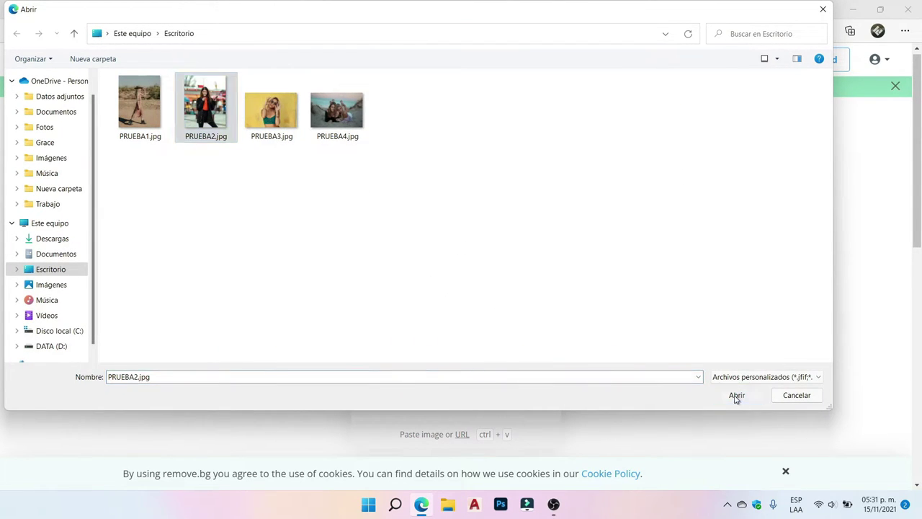
{"action": "left_click", "coordinate": [736, 395]}
Upload PRUEBA2.jpg from the Escritorio folder to the Icons8 background remover.
{"action": "left_click", "coordinate": [372, 9]}
{"action": "left_click", "coordinate": [467, 164]}
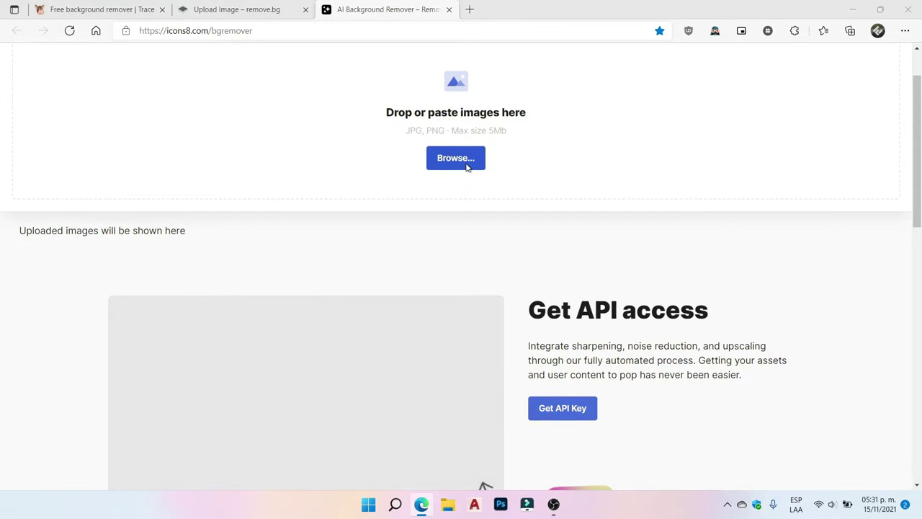
{"action": "left_click", "coordinate": [209, 109]}
{"action": "left_click", "coordinate": [736, 394]}
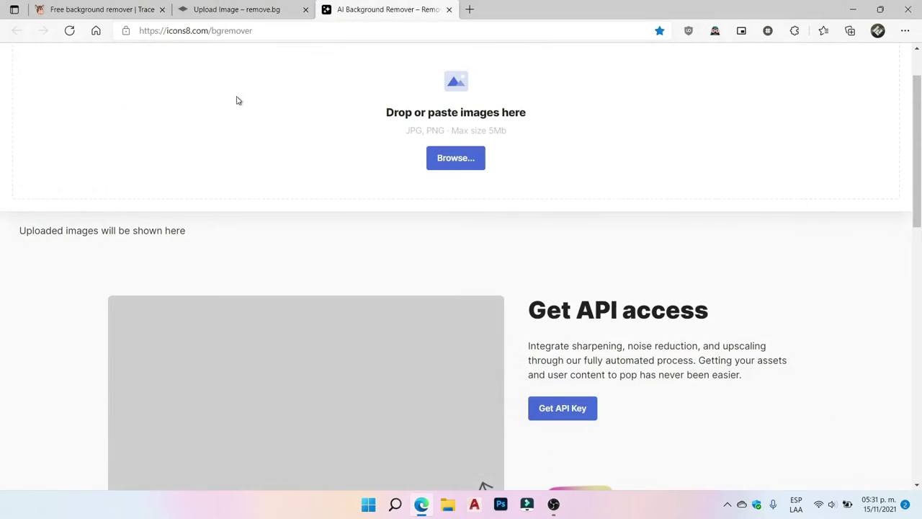
Compare the Trace and remove.bg cutouts of the PRUEBA2.jpg photo.
{"action": "left_click", "coordinate": [101, 9]}
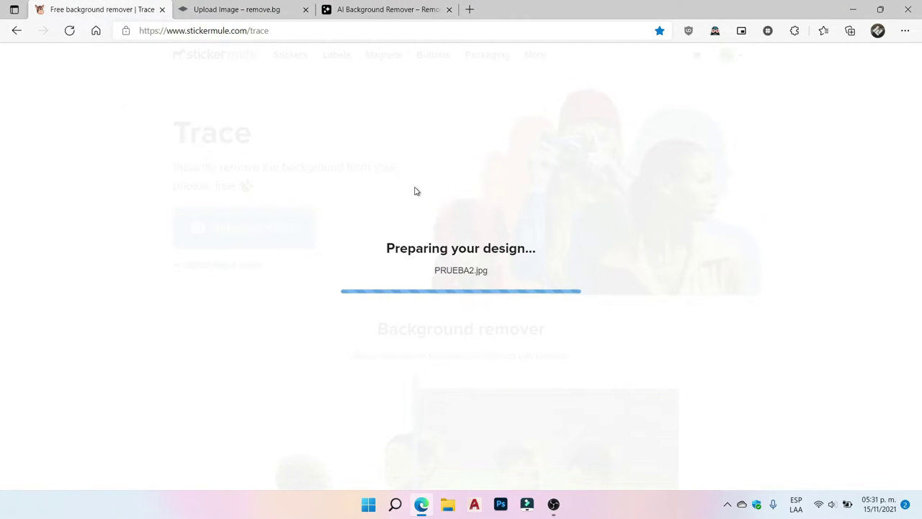
{"action": "left_click", "coordinate": [247, 8]}
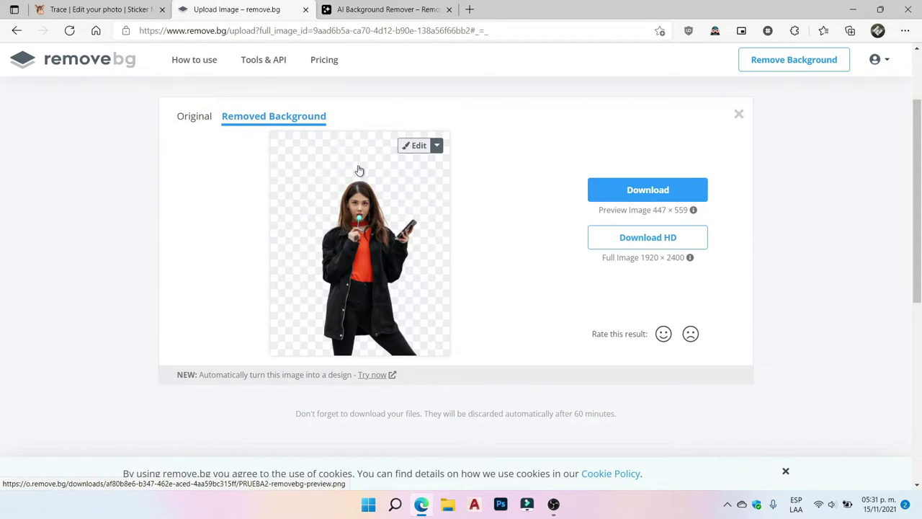
{"action": "left_click", "coordinate": [55, 8]}
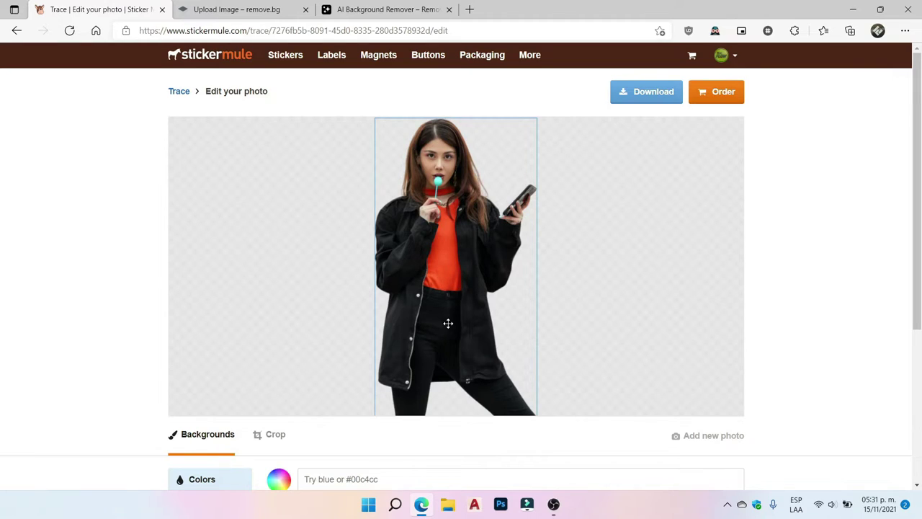
Examine the Icons8 cutout of PRUEBA2.jpg around the legs and compare it with the Trace and remove.bg results.
{"action": "left_click", "coordinate": [388, 9]}
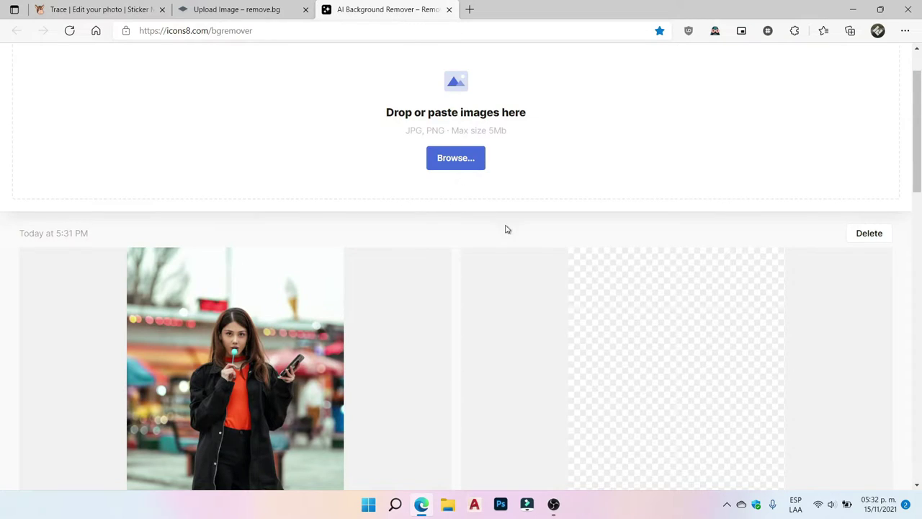
{"action": "scroll", "coordinate": [476, 234], "scroll_direction": "down", "scroll_amount": 1}
{"action": "scroll", "coordinate": [443, 248], "scroll_direction": "down", "scroll_amount": 1}
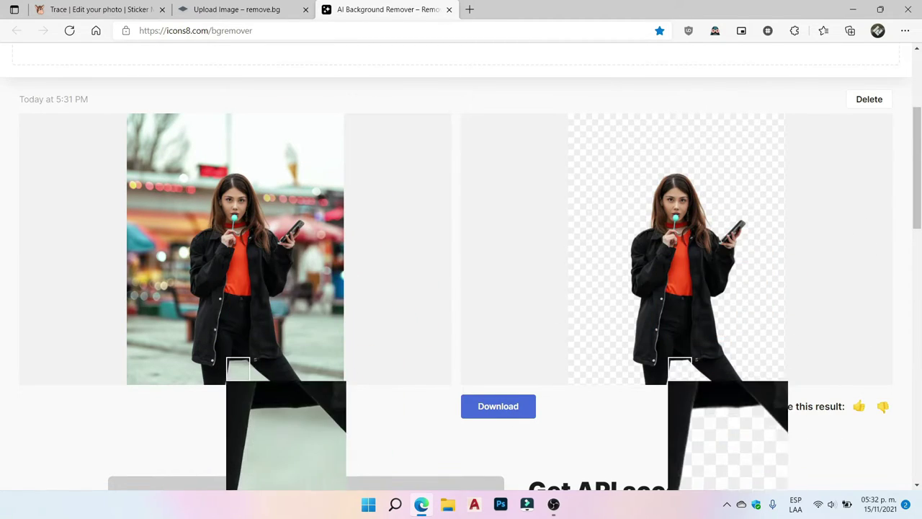
{"action": "left_click", "coordinate": [114, 6]}
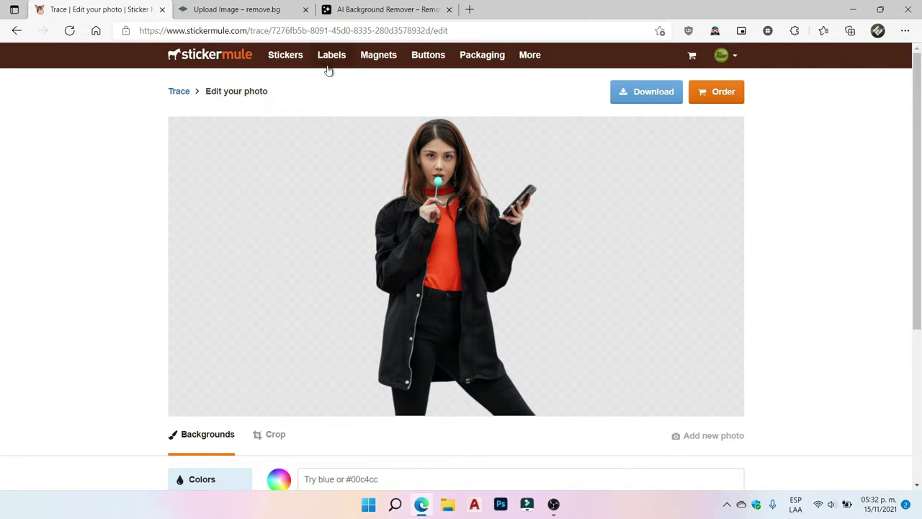
{"action": "left_click", "coordinate": [274, 11]}
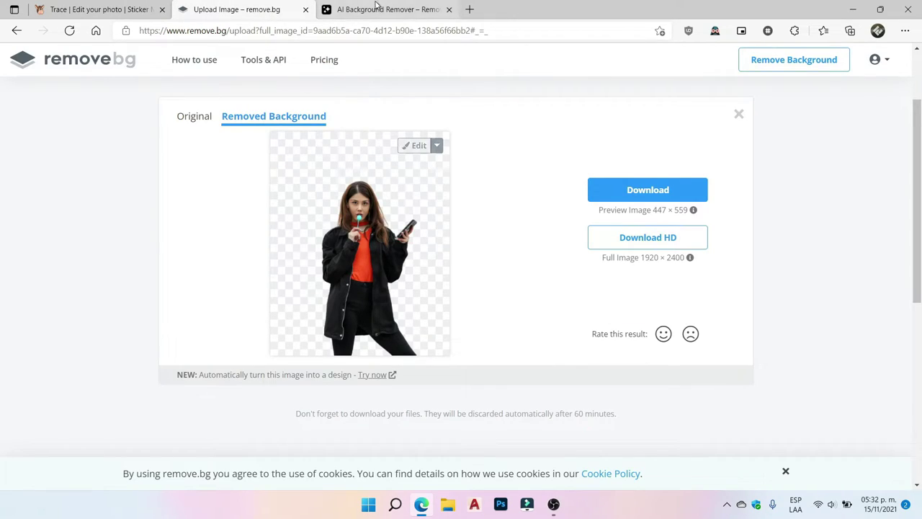
{"action": "left_click", "coordinate": [407, 9]}
Download the Trace cutout of PRUEBA2.jpg and save it in the Escritorio folder as 1.png.
{"action": "left_click", "coordinate": [94, 9]}
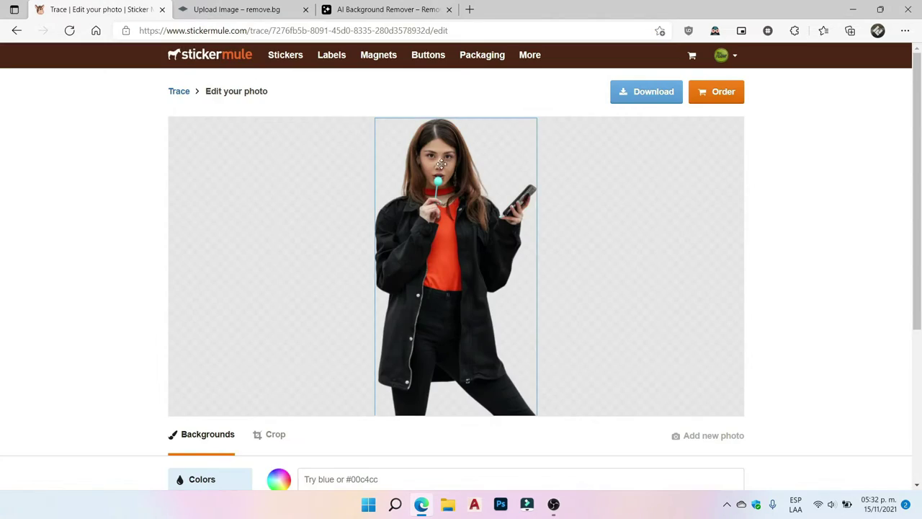
{"action": "left_click", "coordinate": [648, 91]}
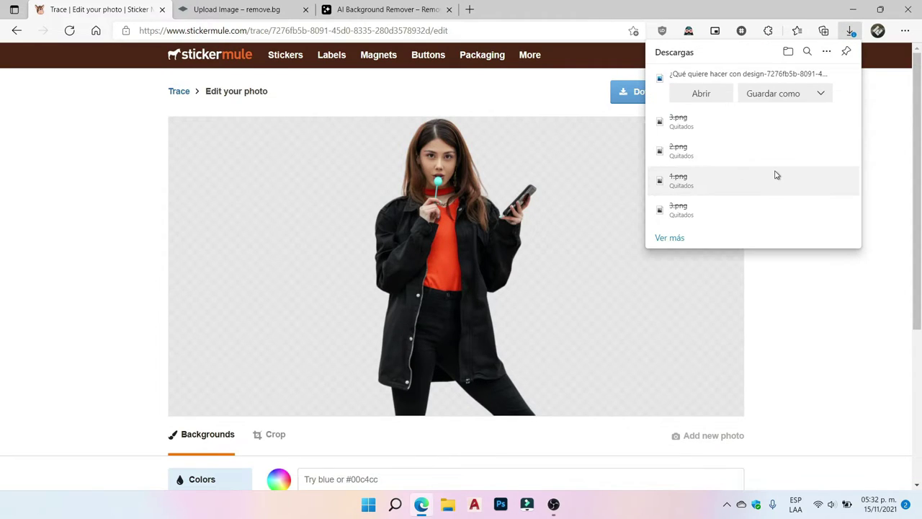
{"action": "left_click", "coordinate": [772, 93]}
{"action": "type", "text": "1"}
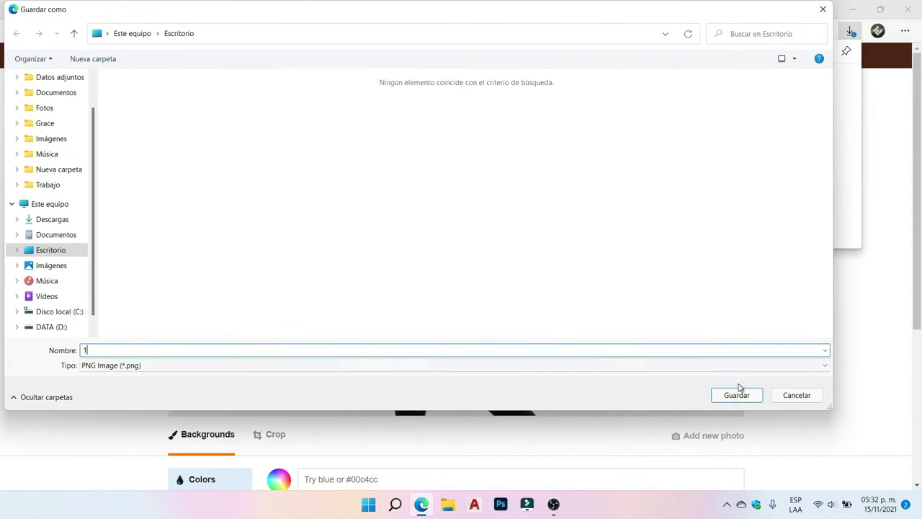
{"action": "left_click", "coordinate": [736, 395]}
Download the remove.bg preview-size cutout of PRUEBA2.jpg and save it in the Escritorio folder as 2.png.
{"action": "left_click", "coordinate": [252, 9]}
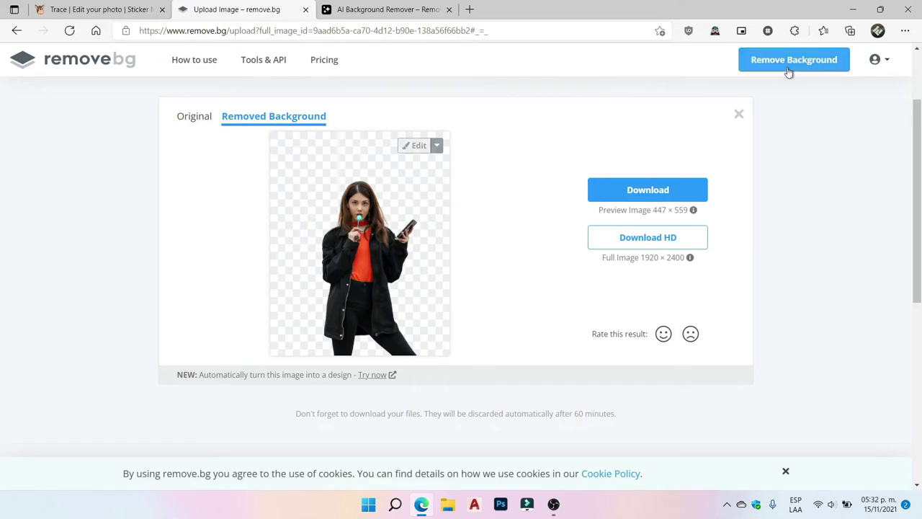
{"action": "left_click", "coordinate": [663, 196]}
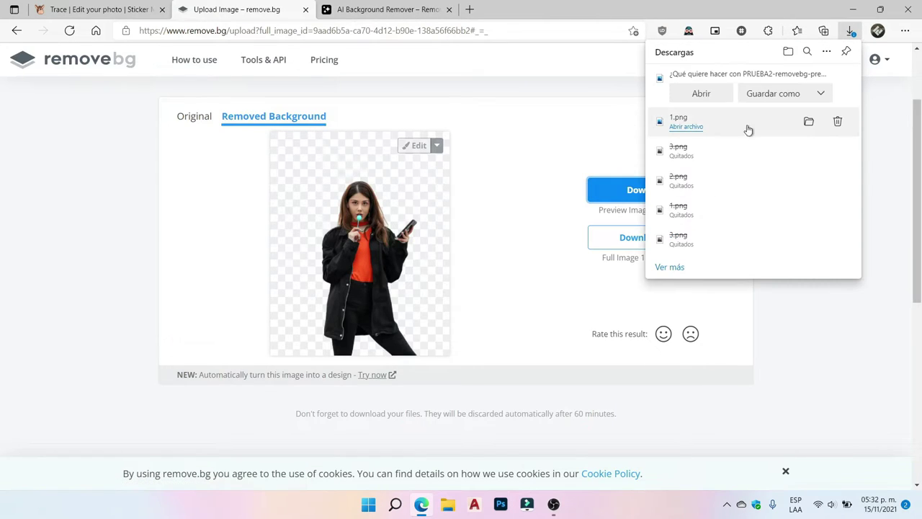
{"action": "left_click", "coordinate": [765, 95]}
{"action": "type", "text": "2"}
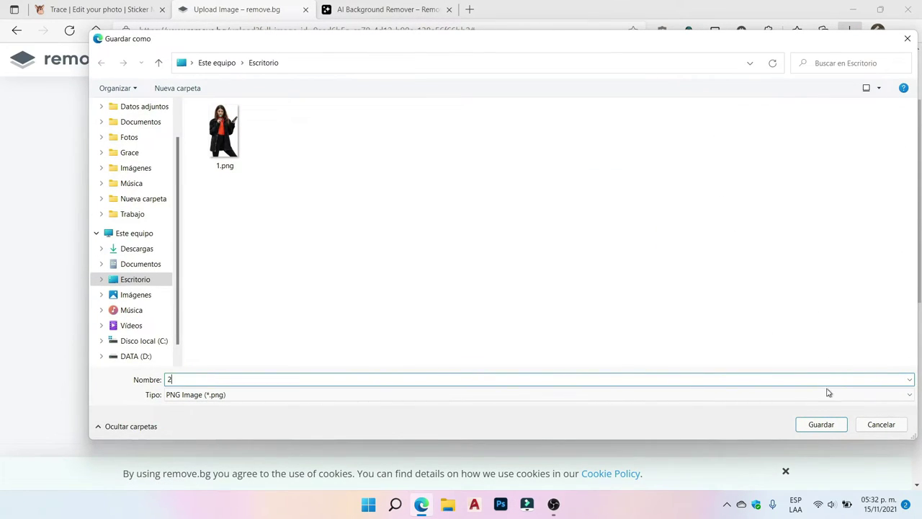
{"action": "left_click", "coordinate": [821, 424]}
Download the Icons8 cutout of PRUEBA2.jpg and save it in the Escritorio folder as 3.png.
{"action": "left_click", "coordinate": [382, 9]}
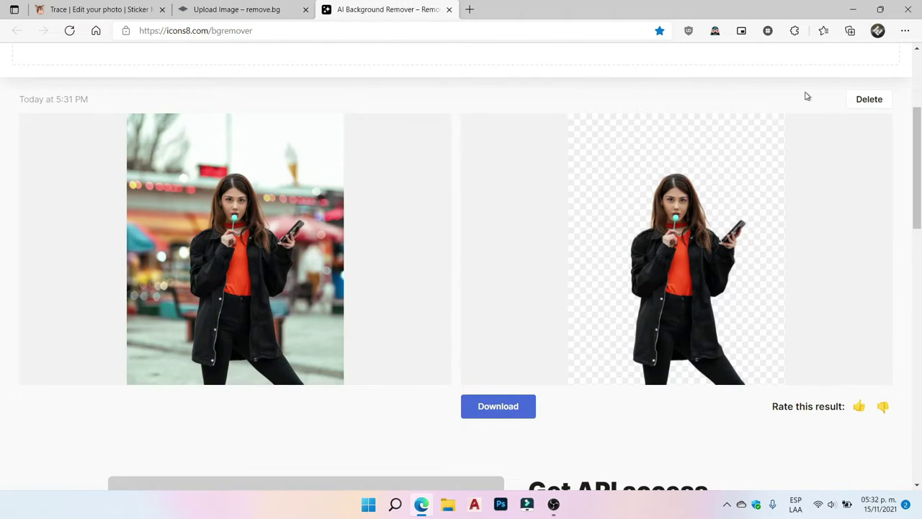
{"action": "left_click", "coordinate": [503, 407]}
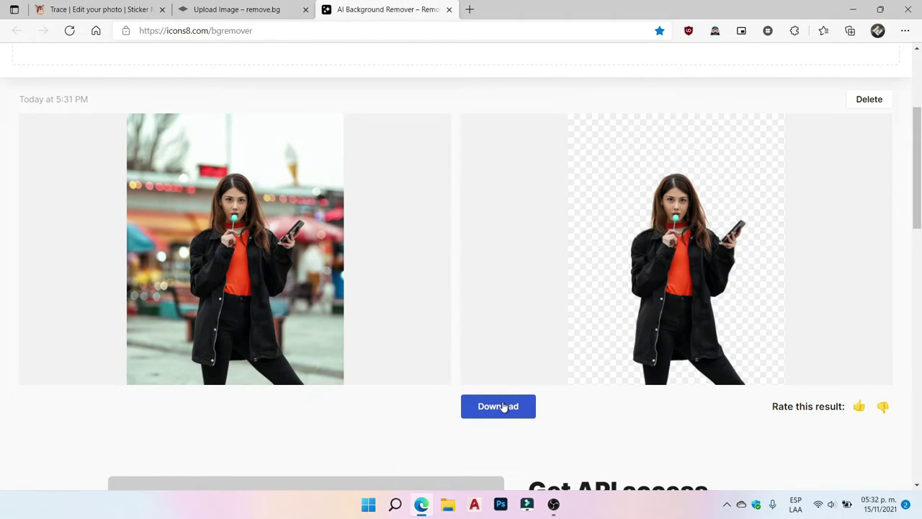
{"action": "left_click", "coordinate": [773, 94]}
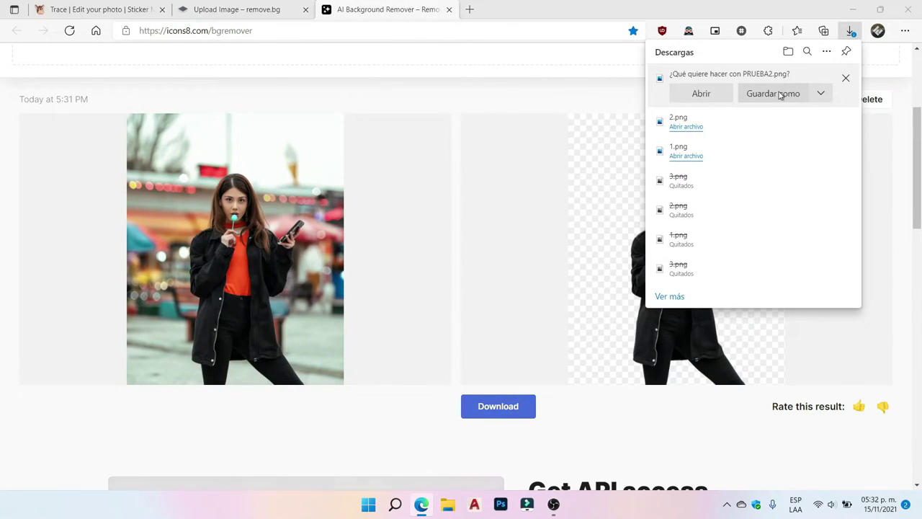
{"action": "type", "text": "3"}
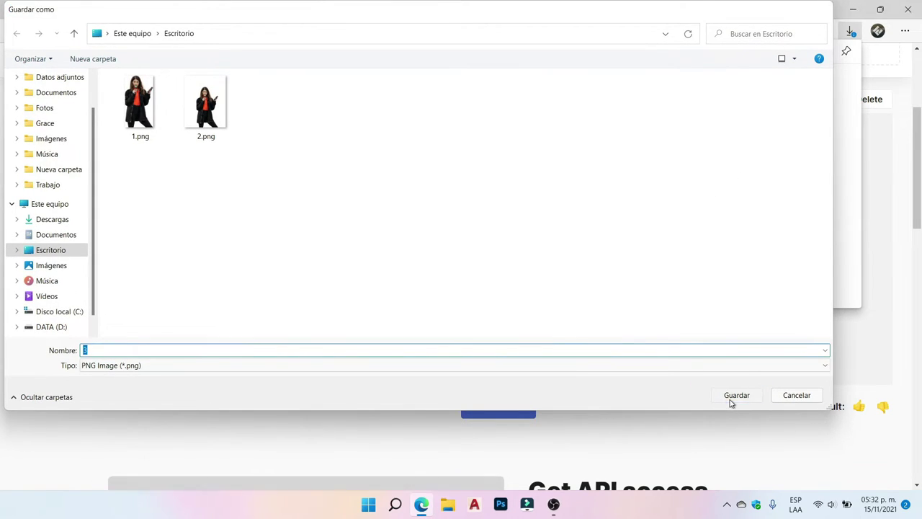
{"action": "left_click", "coordinate": [730, 401]}
Open 1.png from the desktop in Fotos and inspect the hair and jacket edges up close.
{"action": "left_click", "coordinate": [855, 9]}
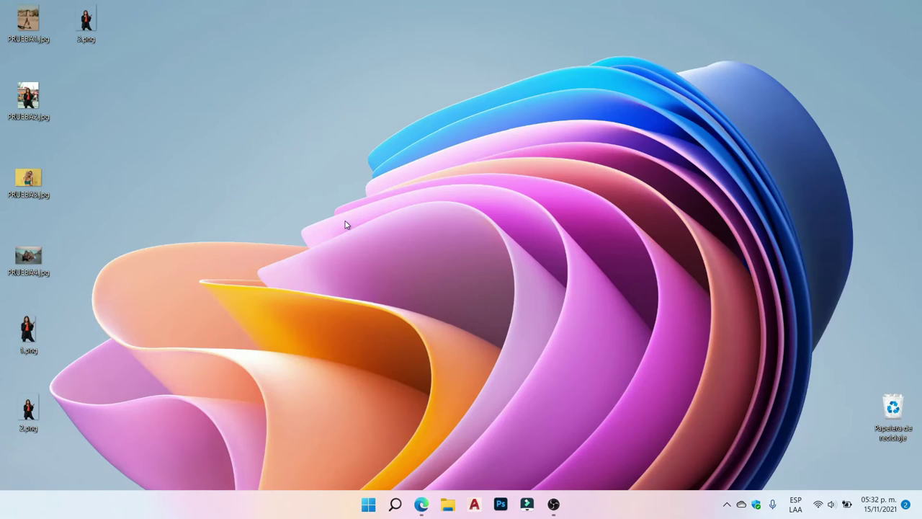
{"action": "double_click", "coordinate": [34, 332]}
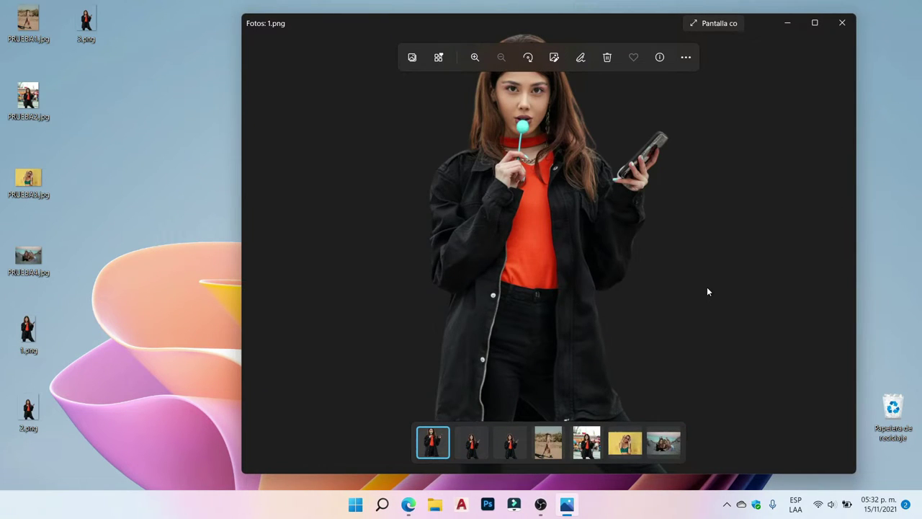
{"action": "scroll", "coordinate": [546, 93], "scroll_direction": "up", "scroll_amount": 1}
{"action": "scroll", "coordinate": [593, 101], "scroll_direction": "up", "scroll_amount": 3}
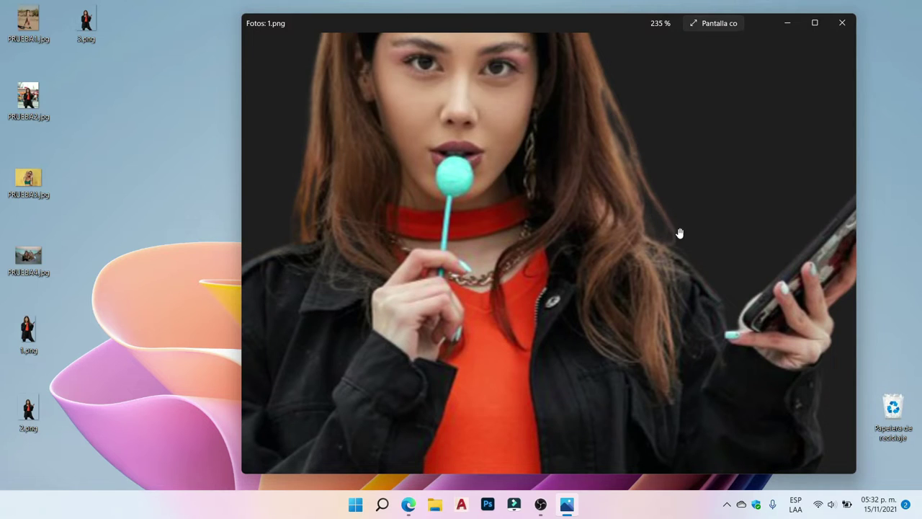
{"action": "scroll", "coordinate": [679, 232], "scroll_direction": "down", "scroll_amount": 5}
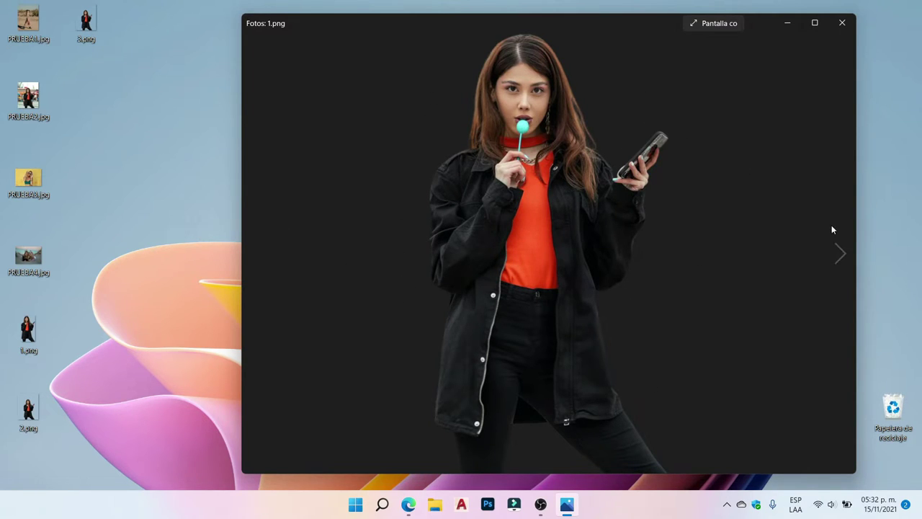
View 2.png in Fotos and inspect its sharpness and hair edges up close.
{"action": "left_click", "coordinate": [840, 258]}
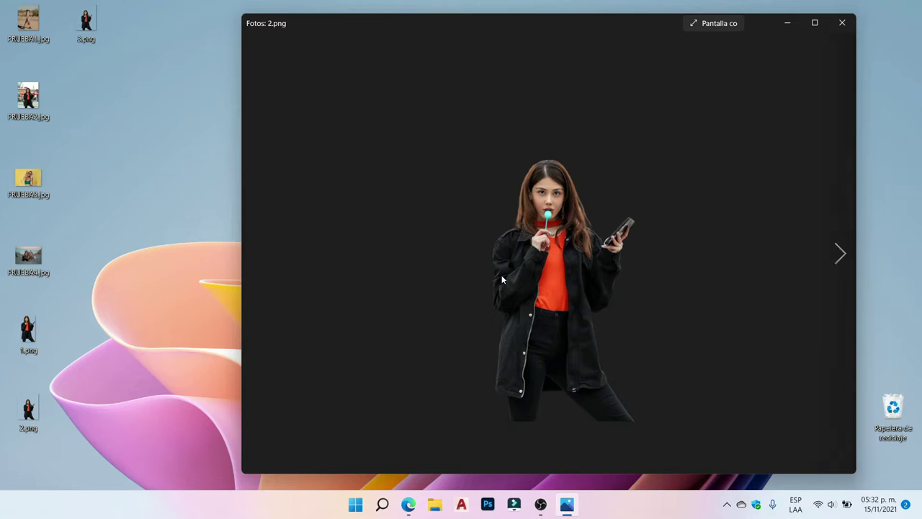
{"action": "scroll", "coordinate": [561, 267], "scroll_direction": "up", "scroll_amount": 5}
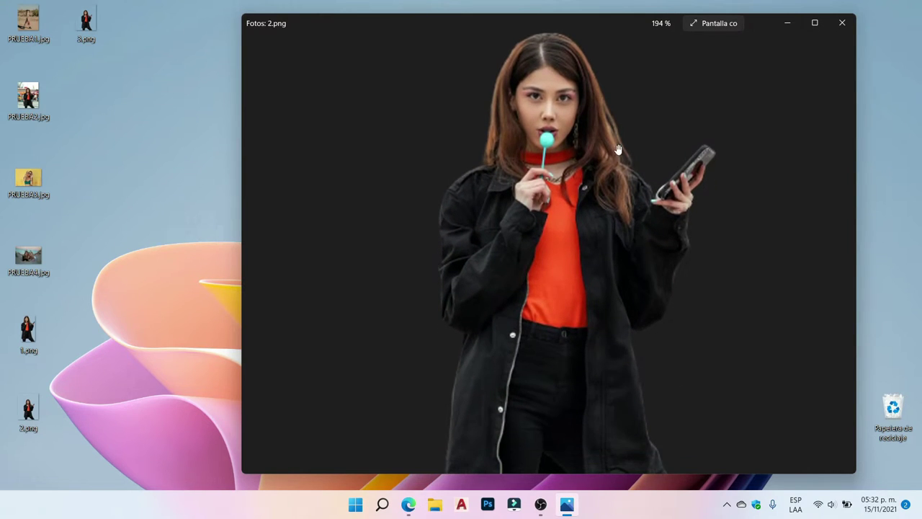
{"action": "scroll", "coordinate": [613, 137], "scroll_direction": "up", "scroll_amount": 6}
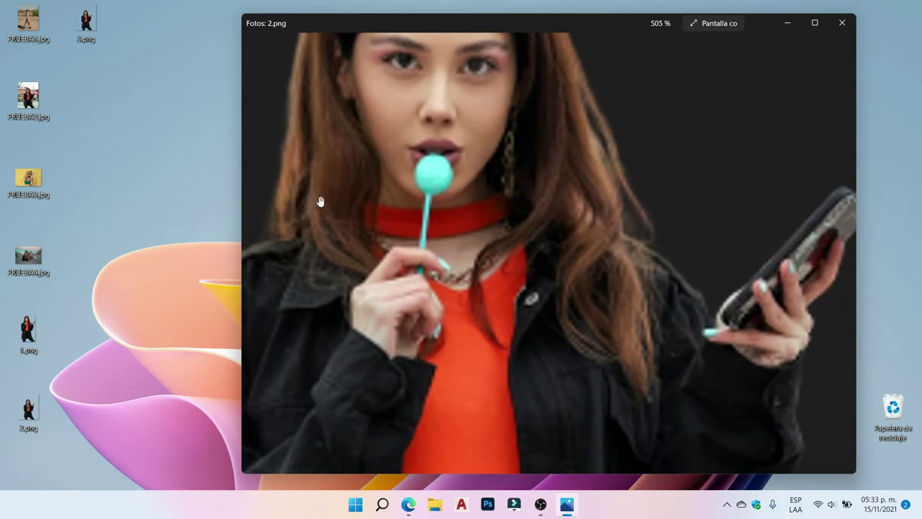
{"action": "scroll", "coordinate": [650, 214], "scroll_direction": "down", "scroll_amount": 7}
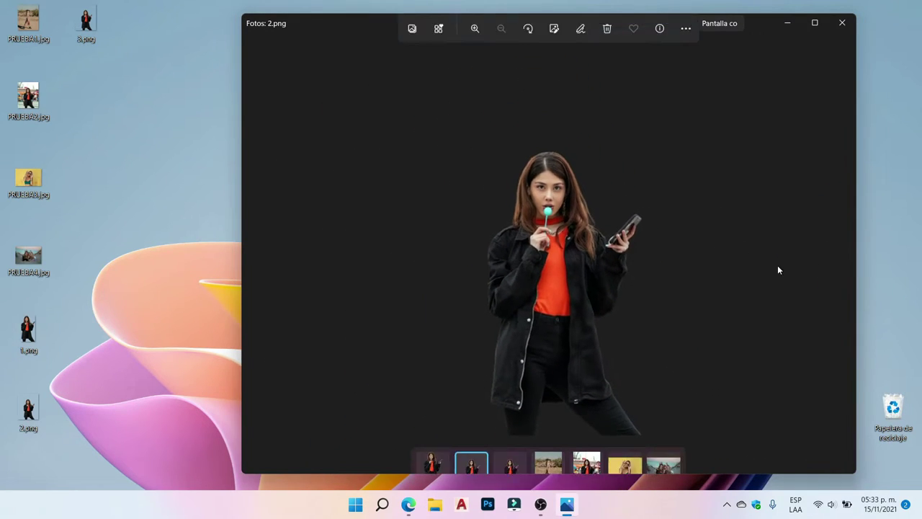
View 3.png in Fotos, inspect the cutout edges around the hair, and close the viewer.
{"action": "left_click", "coordinate": [839, 256]}
{"action": "scroll", "coordinate": [567, 190], "scroll_direction": "up", "scroll_amount": 5}
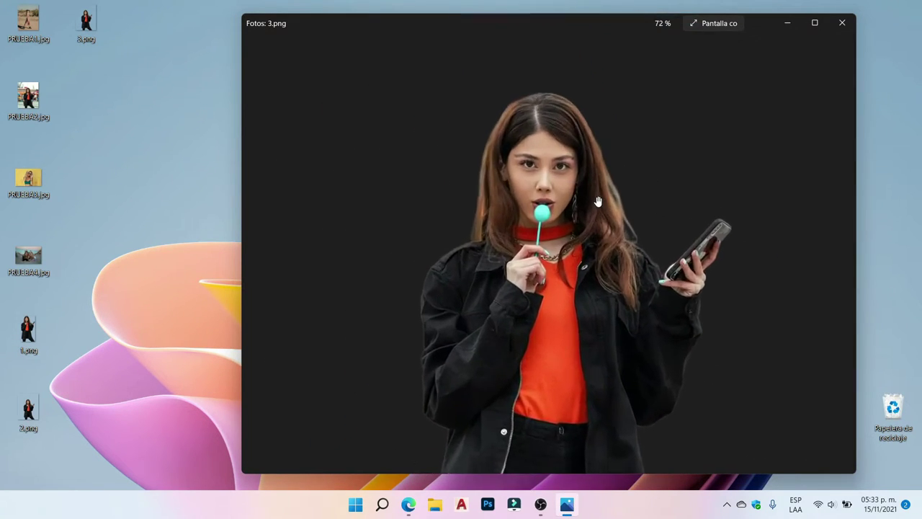
{"action": "scroll", "coordinate": [615, 172], "scroll_direction": "up", "scroll_amount": 4}
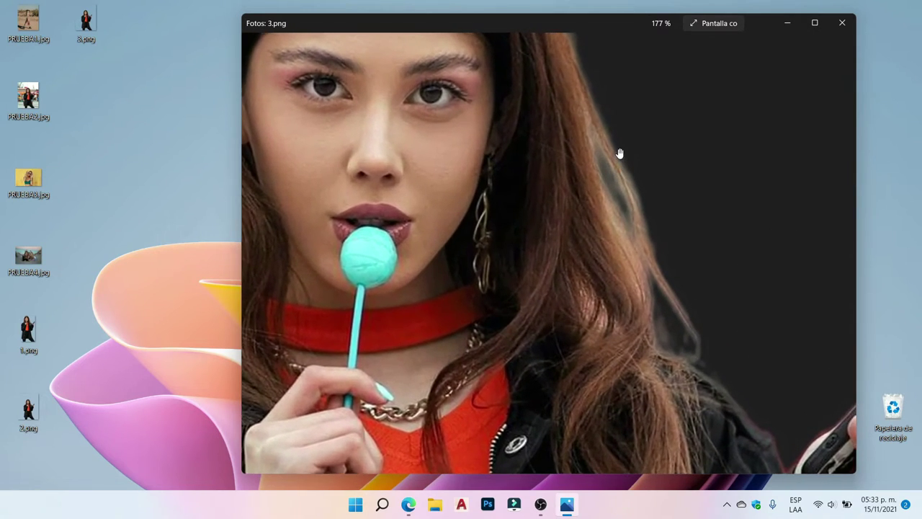
{"action": "scroll", "coordinate": [599, 293], "scroll_direction": "down", "scroll_amount": 4}
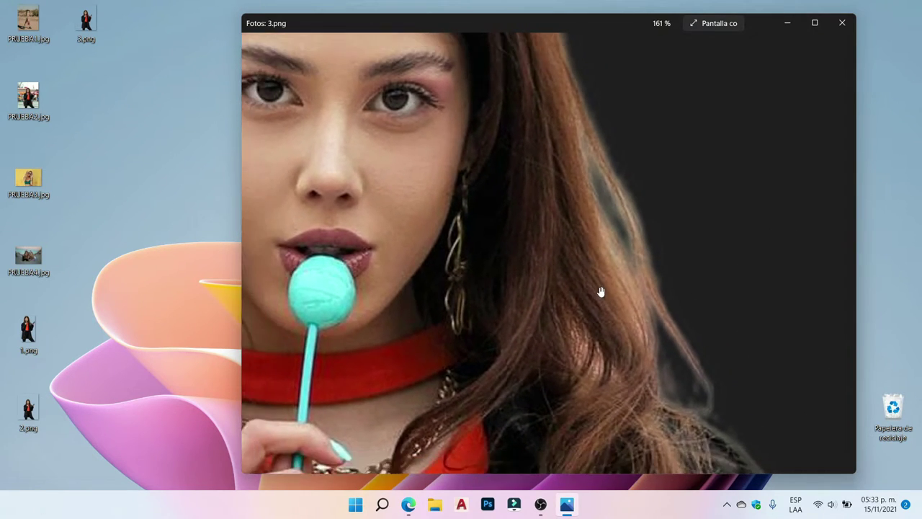
{"action": "scroll", "coordinate": [584, 149], "scroll_direction": "down", "scroll_amount": 5}
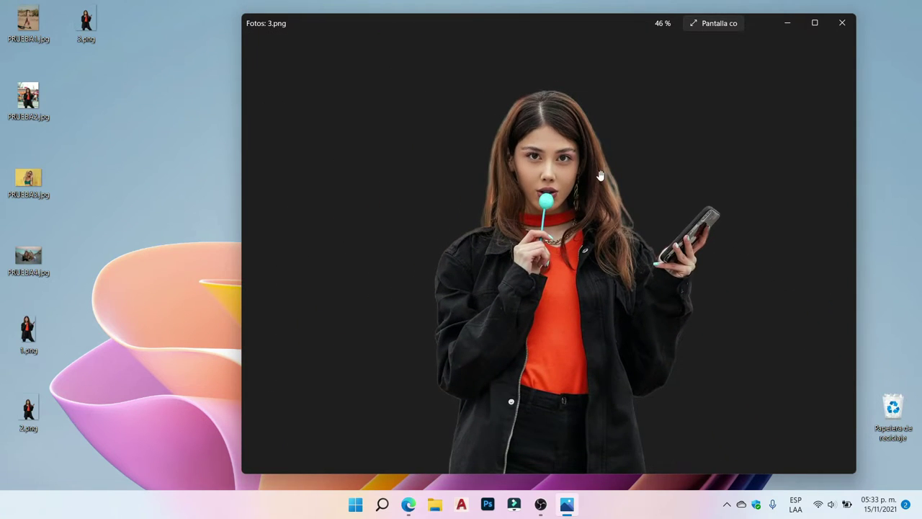
{"action": "scroll", "coordinate": [600, 180], "scroll_direction": "down", "scroll_amount": 1}
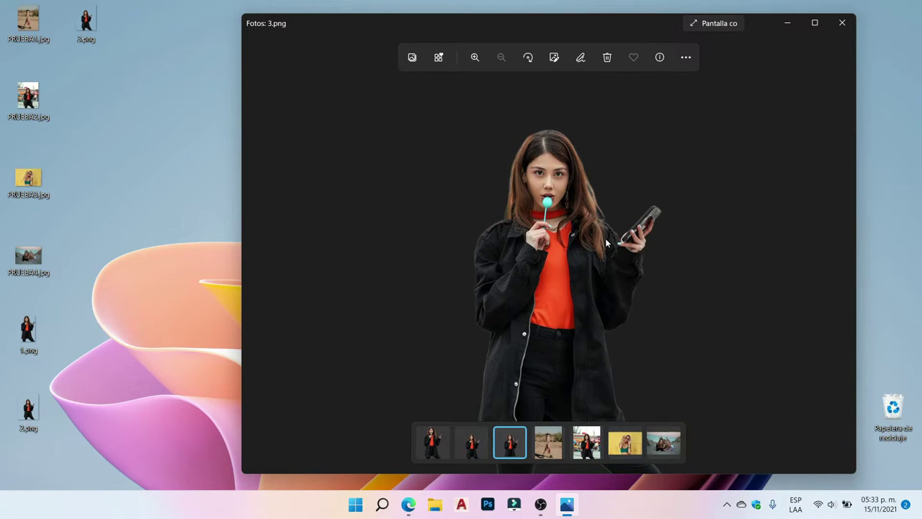
{"action": "left_click", "coordinate": [842, 22]}
Switch back to the browser and delete the PRUEBA2.jpg result from the Icons8 background remover.
{"action": "left_click", "coordinate": [421, 503]}
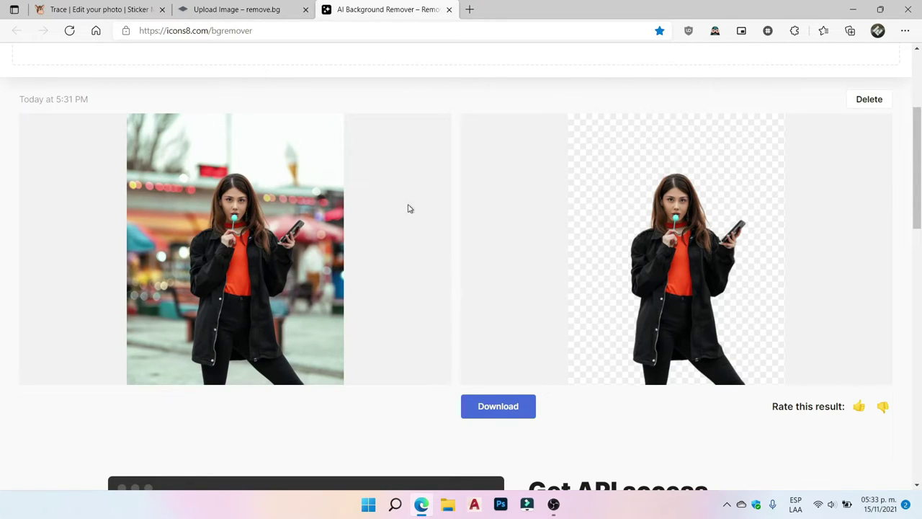
{"action": "left_click", "coordinate": [872, 103]}
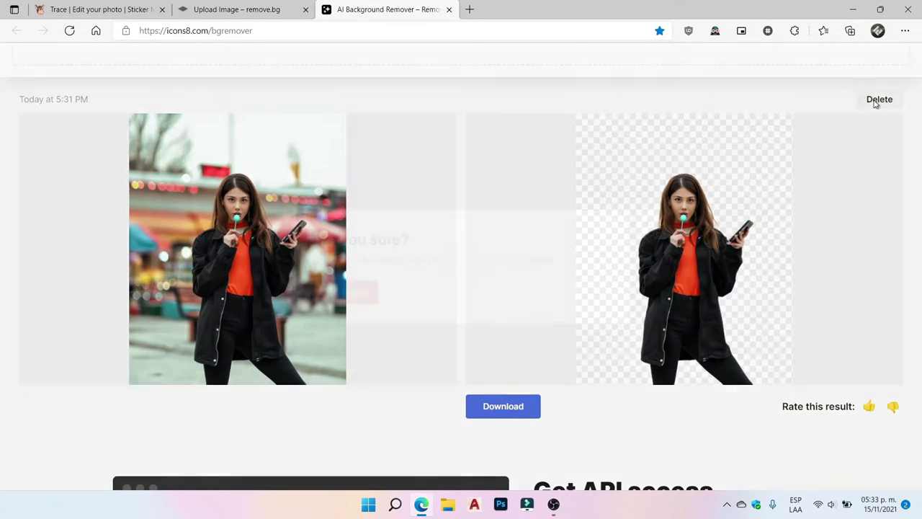
{"action": "left_click", "coordinate": [345, 292]}
Remove the PRUEBA2.jpg result from remove.bg and return to the Trace start page.
{"action": "left_click", "coordinate": [257, 9]}
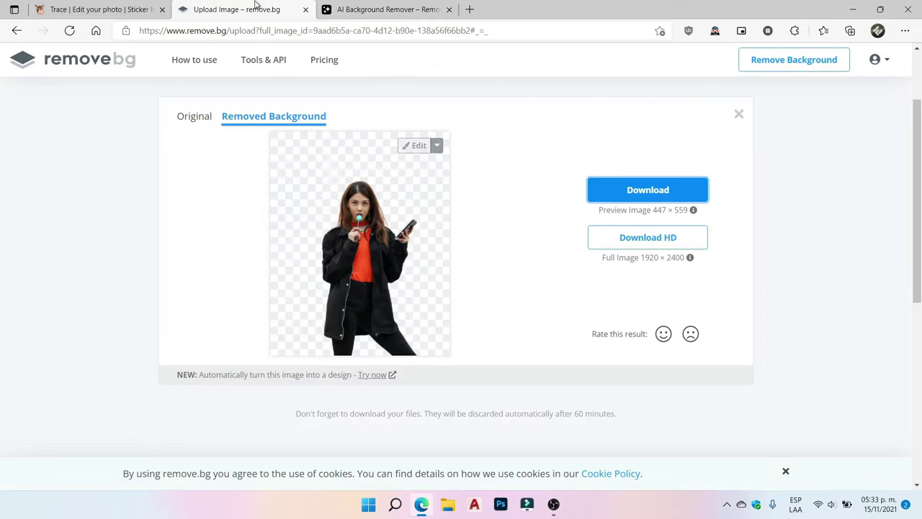
{"action": "left_click", "coordinate": [738, 115]}
{"action": "left_click", "coordinate": [147, 15]}
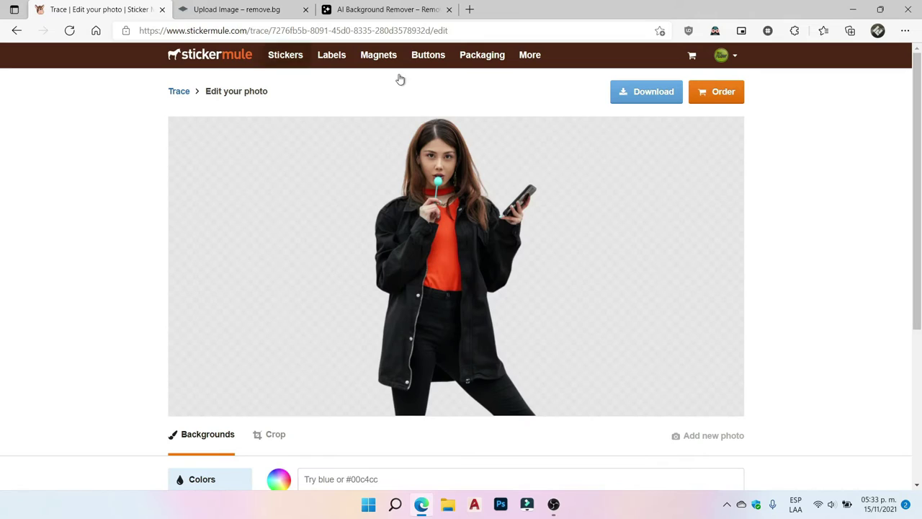
{"action": "left_click", "coordinate": [179, 92]}
Delete the downloaded cutouts 1.png, 2.png and 3.png from the desktop.
{"action": "left_click", "coordinate": [852, 9]}
{"action": "left_click_drag", "start_coordinate": [104, 448], "coordinate": [15, 339]}
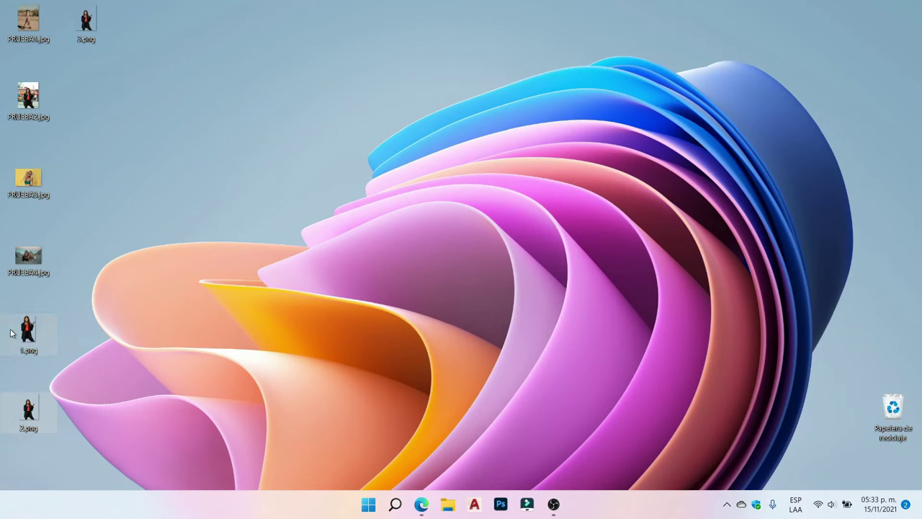
{"action": "key", "text": "Delete"}
{"action": "left_click", "coordinate": [85, 22]}
{"action": "key", "text": "Delete"}
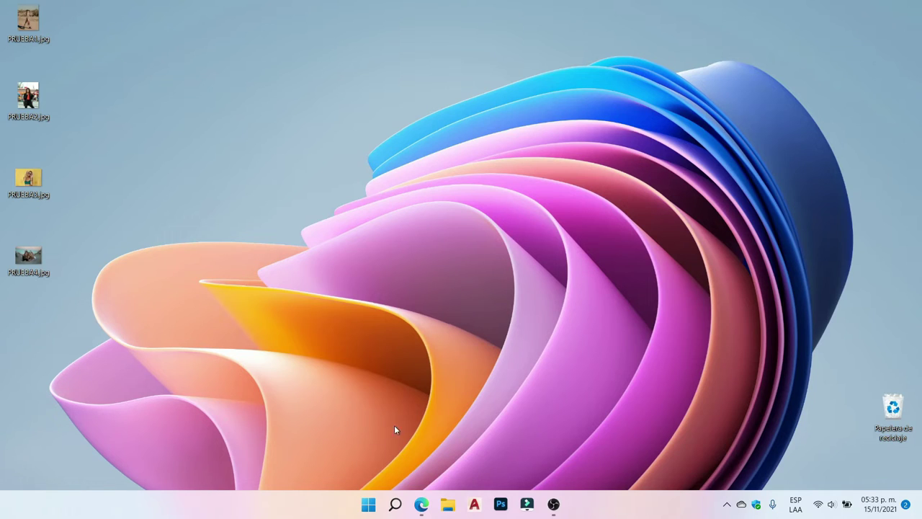
Upload PRUEBA3.jpg from the Escritorio folder to the Trace background remover.
{"action": "left_click", "coordinate": [422, 504]}
{"action": "left_click", "coordinate": [235, 229]}
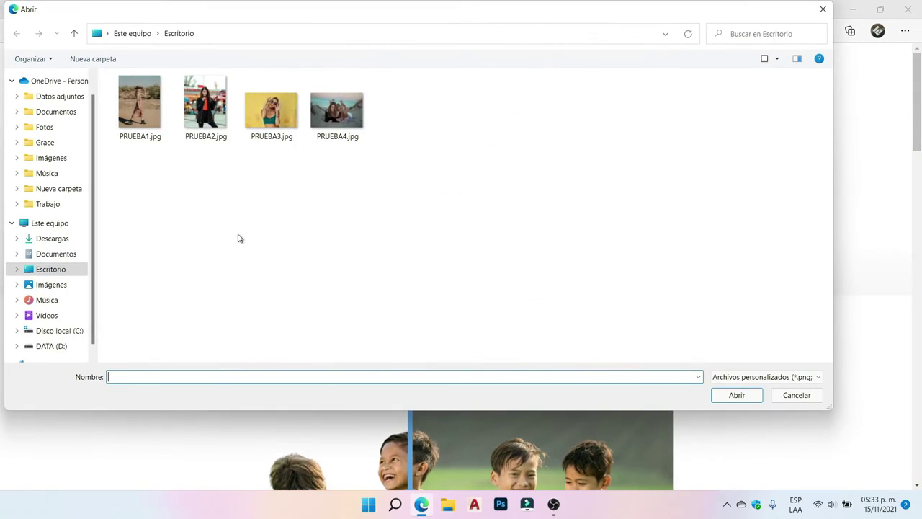
{"action": "left_click", "coordinate": [272, 127]}
{"action": "left_click", "coordinate": [737, 397]}
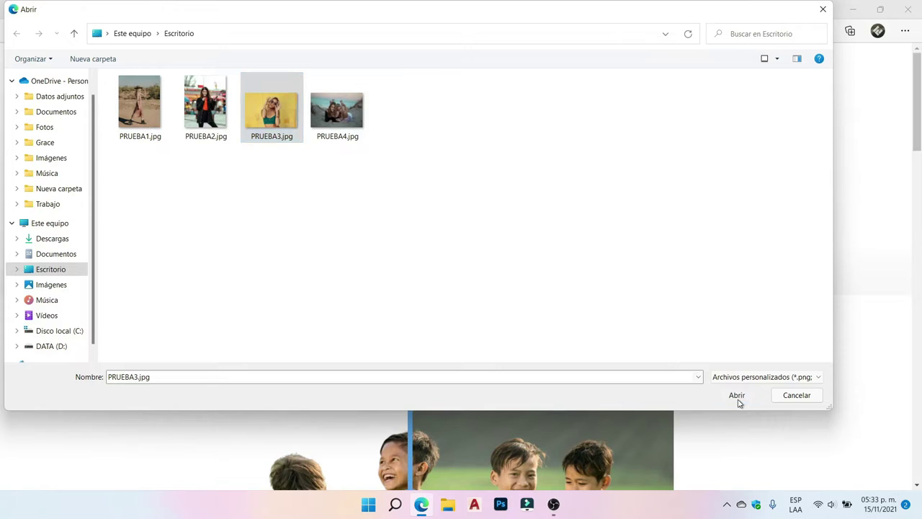
Upload PRUEBA3.jpg from the Escritorio folder to remove.bg.
{"action": "left_click", "coordinate": [261, 14]}
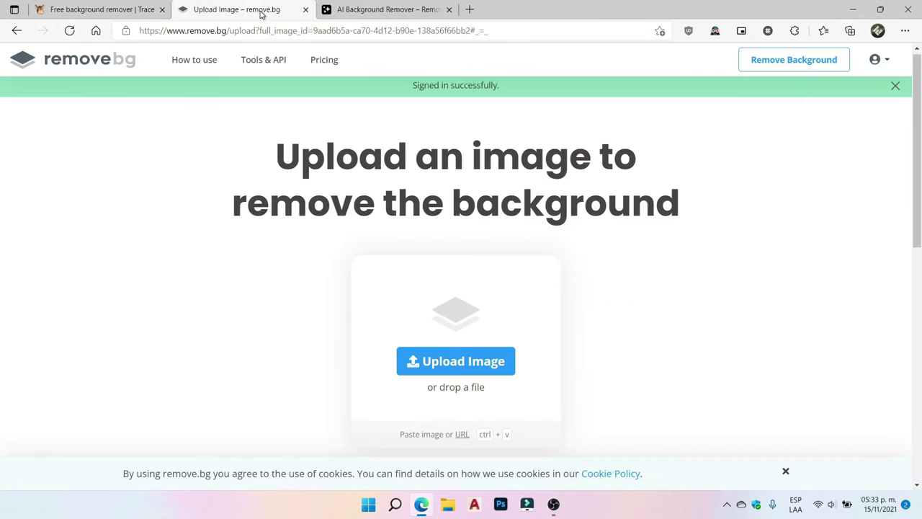
{"action": "left_click", "coordinate": [465, 358]}
{"action": "left_click", "coordinate": [271, 110]}
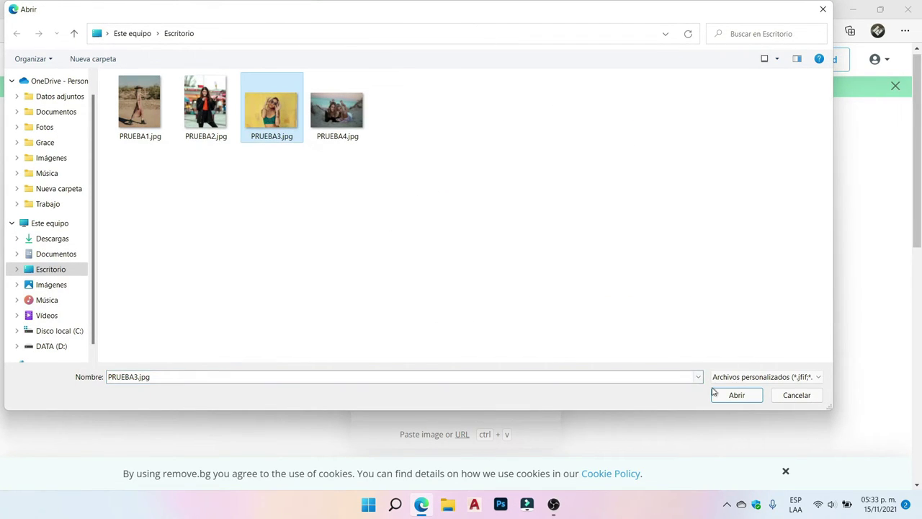
{"action": "left_click", "coordinate": [736, 395]}
Upload PRUEBA3.jpg from the Escritorio folder to the Icons8 background remover.
{"action": "left_click", "coordinate": [389, 9]}
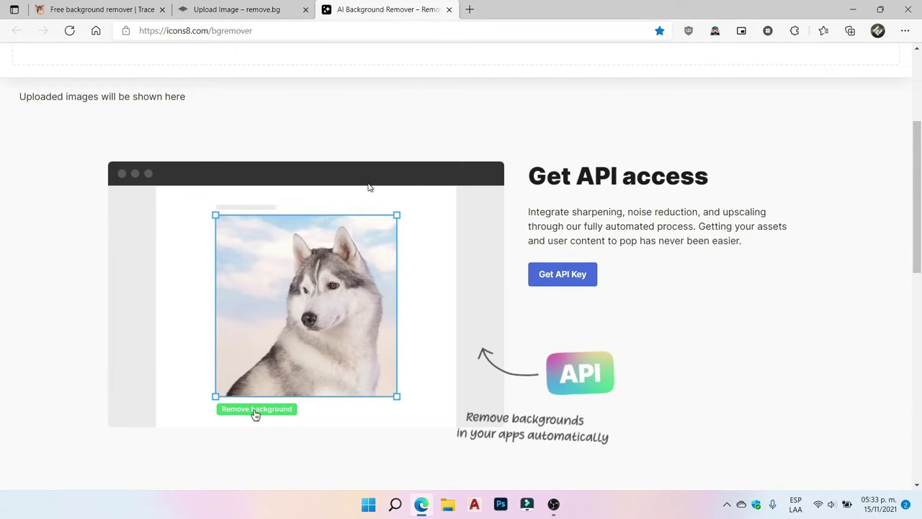
{"action": "scroll", "coordinate": [433, 189], "scroll_direction": "up", "scroll_amount": 3}
{"action": "left_click", "coordinate": [466, 235]}
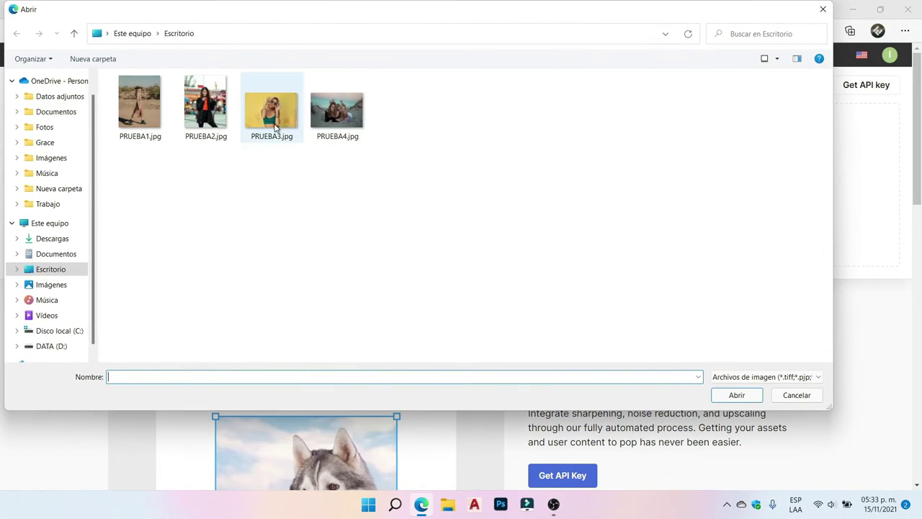
{"action": "left_click", "coordinate": [275, 122]}
{"action": "left_click", "coordinate": [746, 396]}
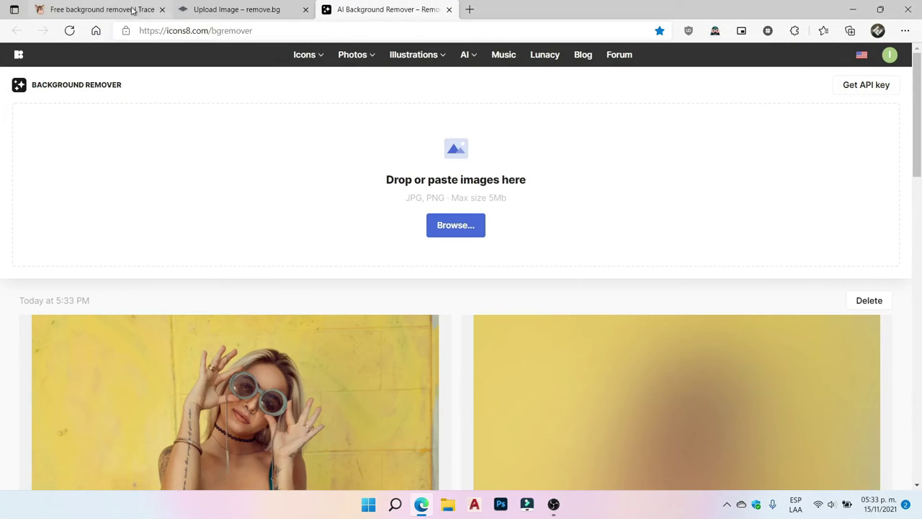
Check the PRUEBA3.jpg cutout on Trace, remove.bg and Icons8, comparing the edges with the original photo.
{"action": "left_click", "coordinate": [109, 9]}
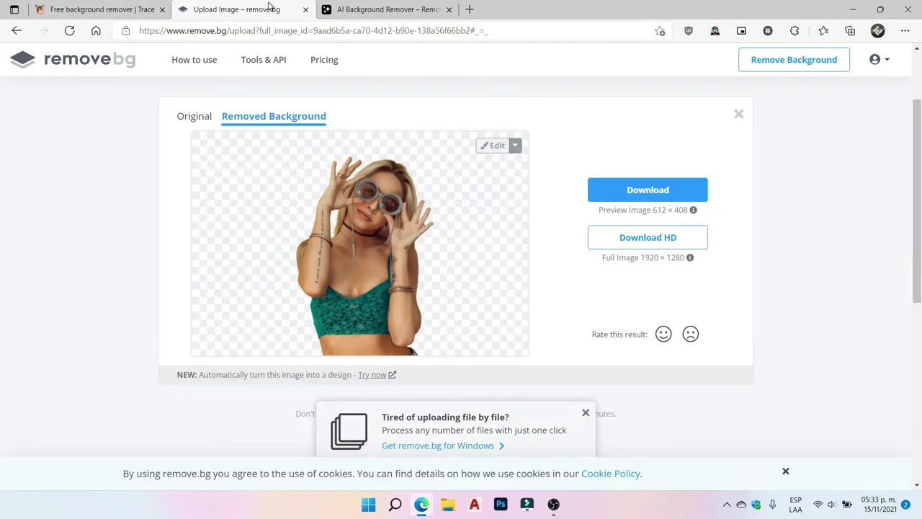
{"action": "left_click", "coordinate": [268, 9]}
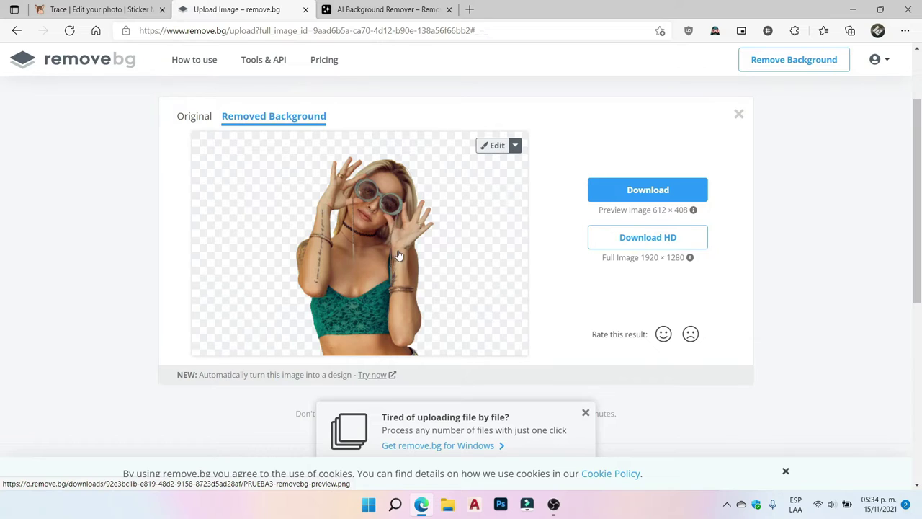
{"action": "left_click", "coordinate": [96, 9]}
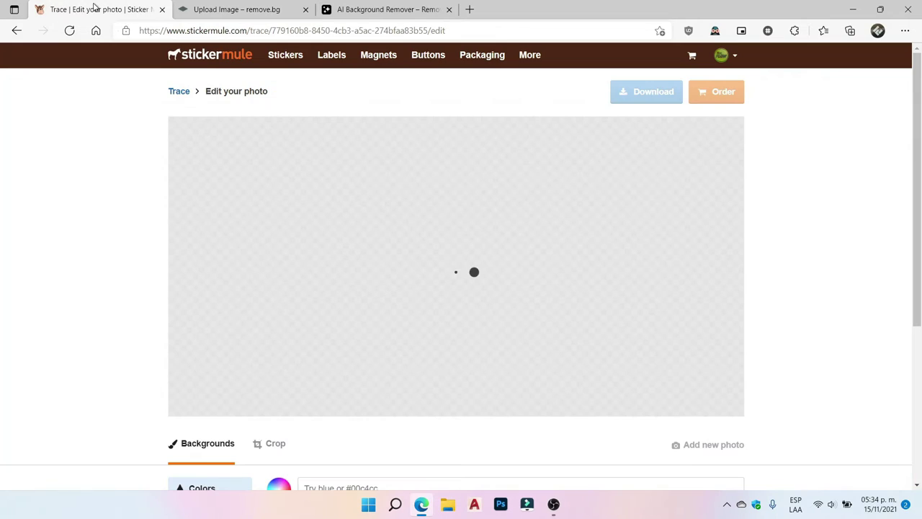
{"action": "left_click", "coordinate": [383, 9]}
{"action": "scroll", "coordinate": [453, 261], "scroll_direction": "down", "scroll_amount": 3}
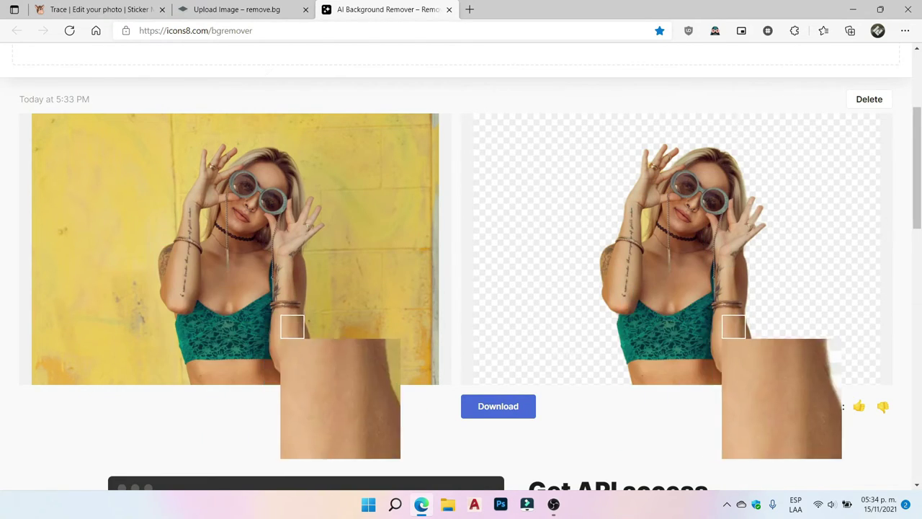
Download the PRUEBA3.jpg cutout from Trace and save it in the Escritorio folder as 1.
{"action": "left_click", "coordinate": [115, 9]}
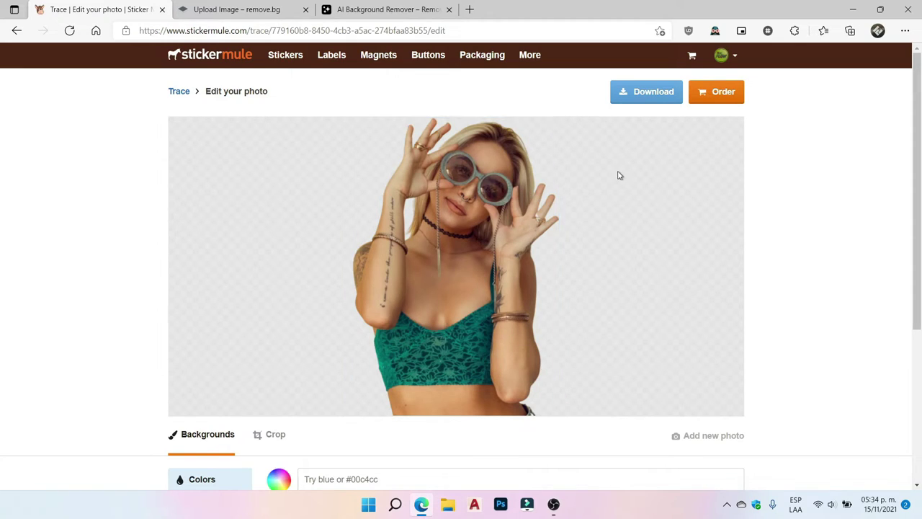
{"action": "left_click", "coordinate": [649, 96]}
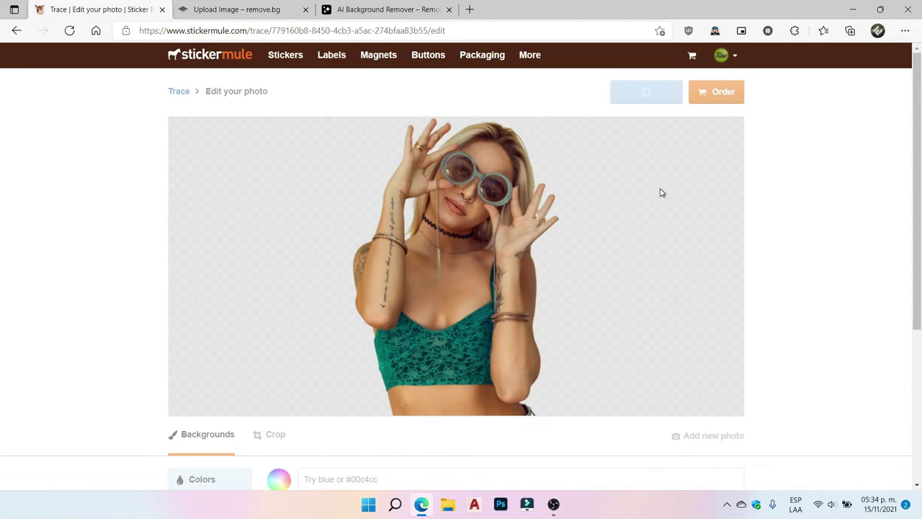
{"action": "left_click", "coordinate": [771, 94]}
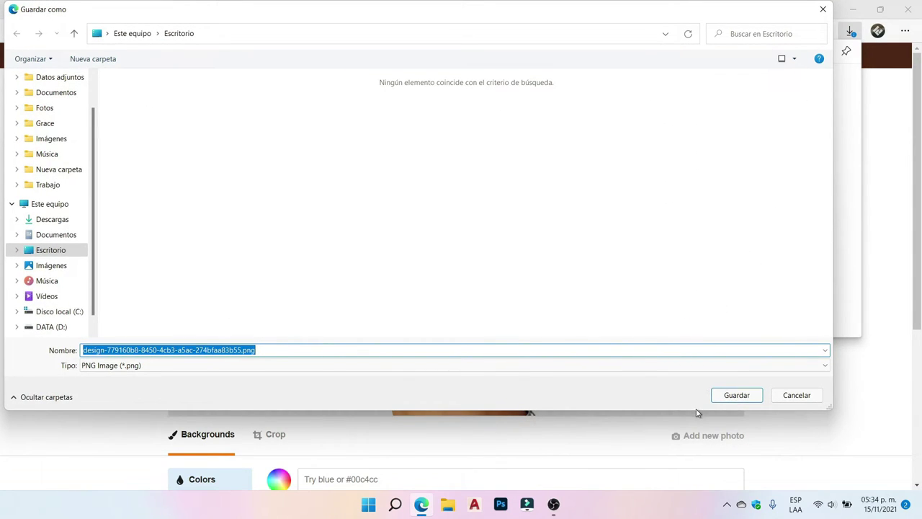
{"action": "type", "text": "1"}
{"action": "left_click", "coordinate": [738, 396]}
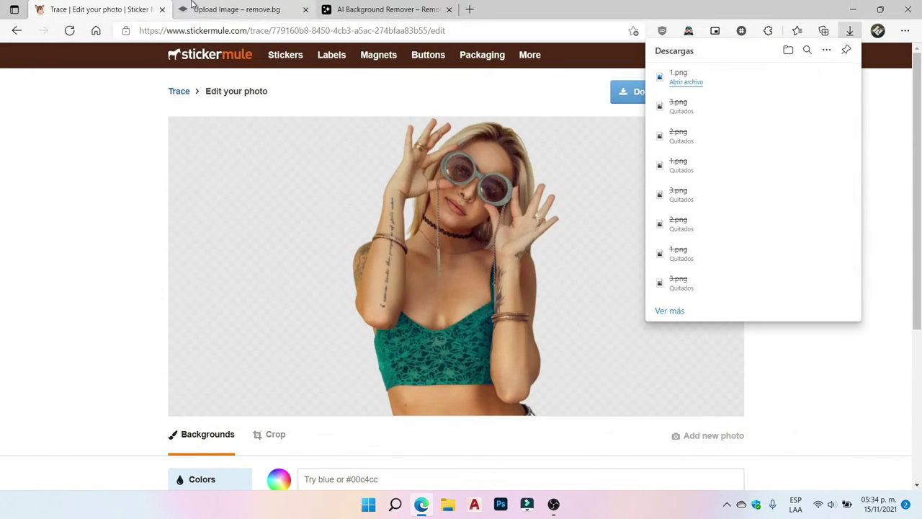
Download the preview-size PRUEBA3.jpg cutout from remove.bg and save it in the Escritorio folder as 2.
{"action": "key", "text": "ctrl+Tab"}
{"action": "left_click", "coordinate": [663, 190]}
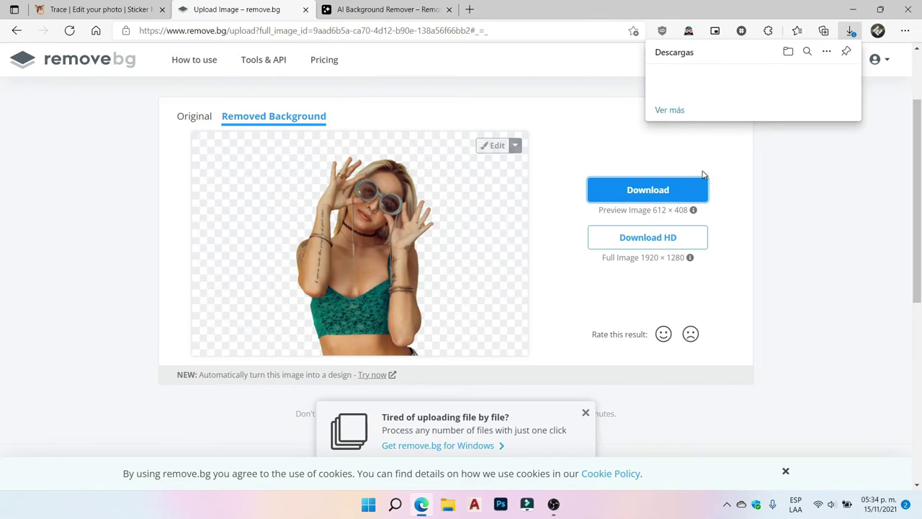
{"action": "left_click", "coordinate": [765, 93]}
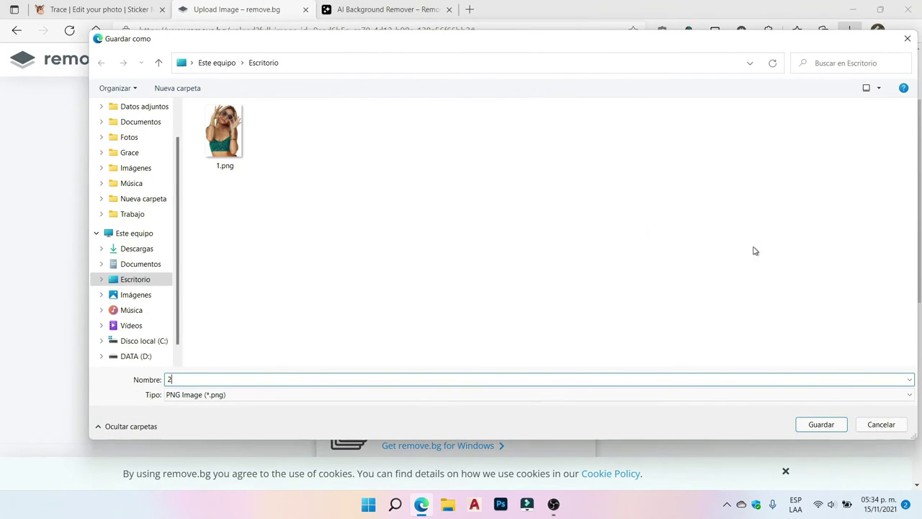
{"action": "type", "text": "2"}
{"action": "left_click", "coordinate": [824, 424]}
Download the PRUEBA3.jpg cutout from Icons8 and save it in the Escritorio folder as 3.
{"action": "key", "text": "ctrl+Tab"}
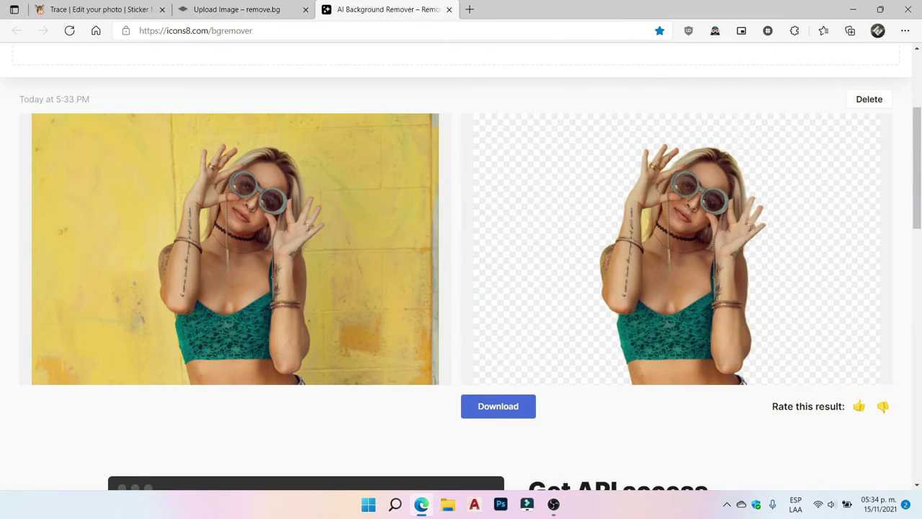
{"action": "left_click", "coordinate": [494, 402]}
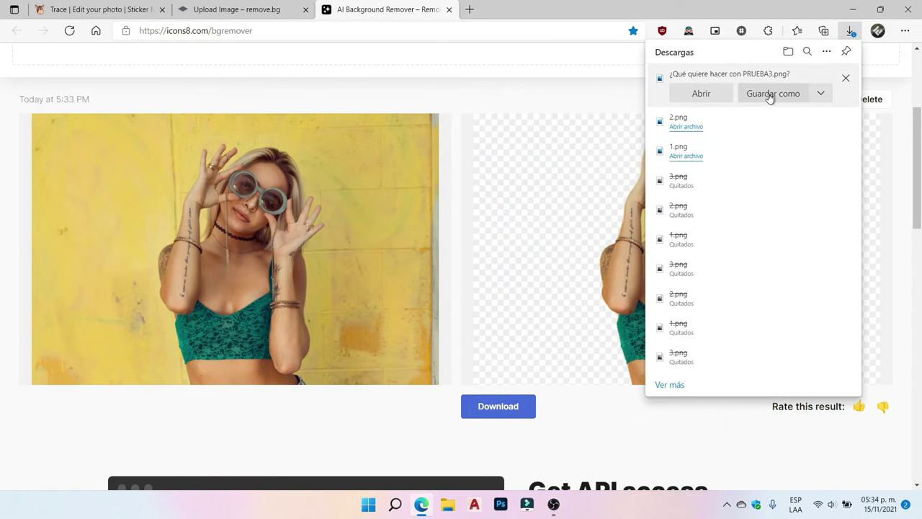
{"action": "left_click", "coordinate": [770, 95]}
{"action": "type", "text": "3"}
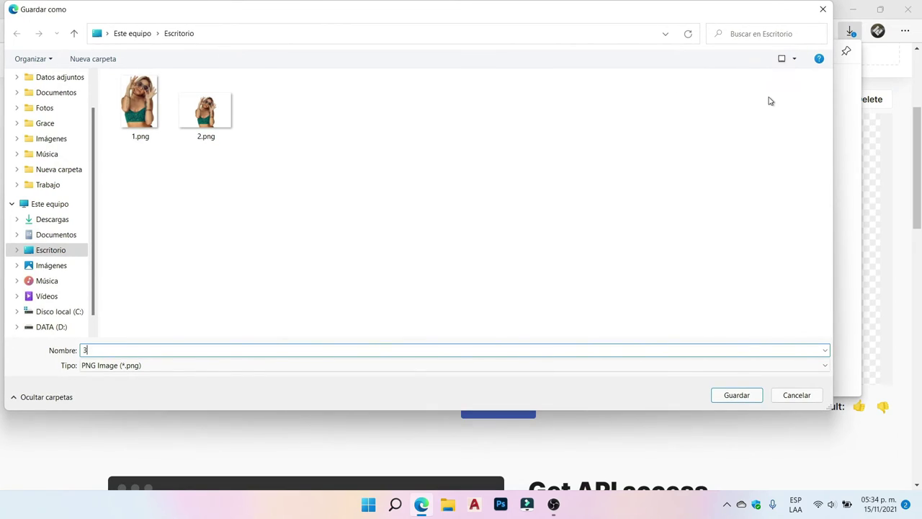
{"action": "left_click", "coordinate": [737, 395]}
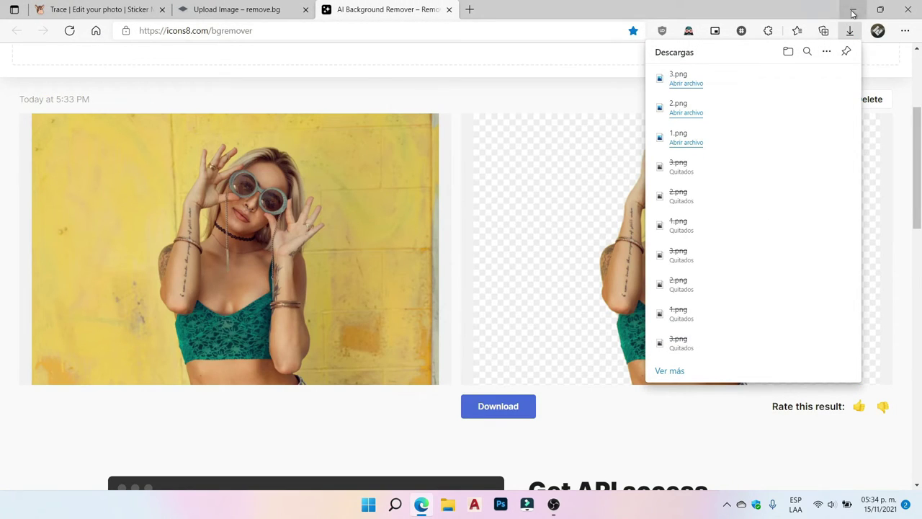
Open 1.png from the desktop in Fotos, then examine the size and edges of 2.png up close.
{"action": "left_click", "coordinate": [852, 13]}
{"action": "double_click", "coordinate": [33, 336]}
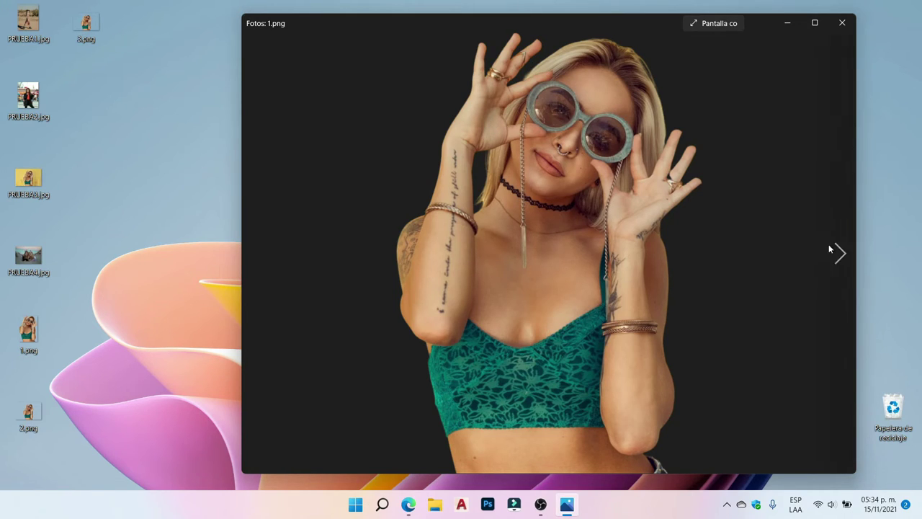
{"action": "left_click", "coordinate": [840, 253]}
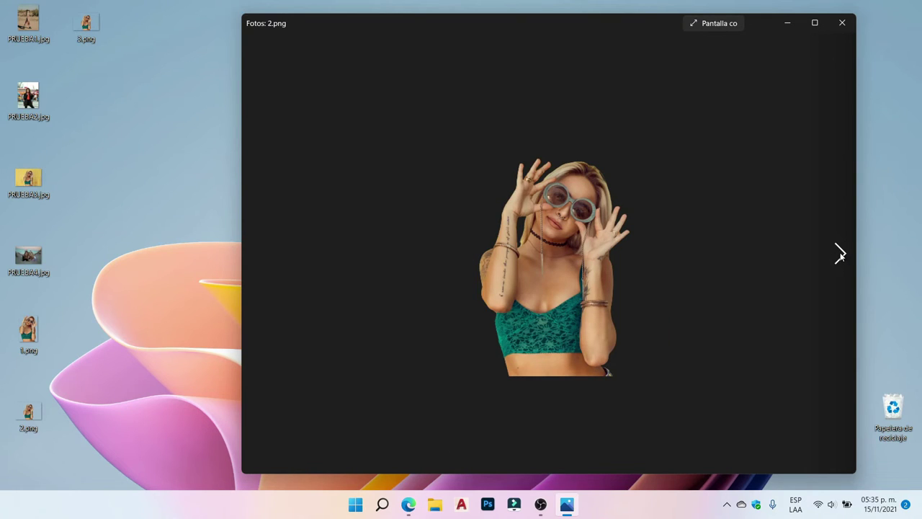
{"action": "scroll", "coordinate": [551, 241], "scroll_direction": "up", "scroll_amount": 4}
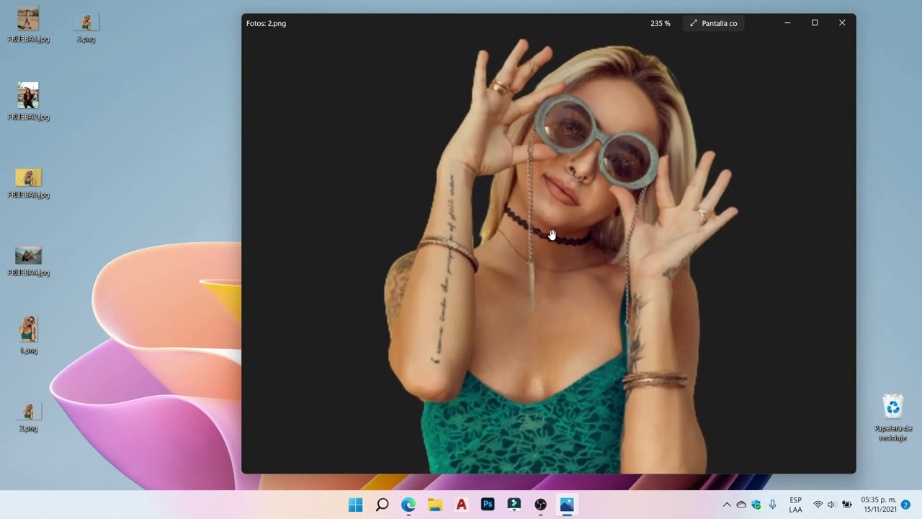
{"action": "scroll", "coordinate": [552, 245], "scroll_direction": "down", "scroll_amount": 1}
{"action": "scroll", "coordinate": [552, 258], "scroll_direction": "down", "scroll_amount": 1}
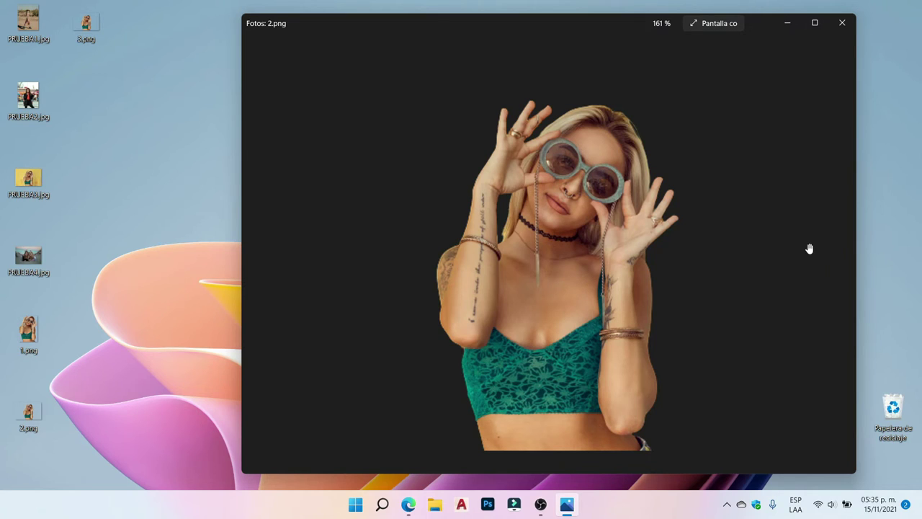
{"action": "scroll", "coordinate": [739, 250], "scroll_direction": "down", "scroll_amount": 1}
Examine the hair and finger edges of 3.png up close, then return to 1.png for comparison.
{"action": "left_click", "coordinate": [840, 253]}
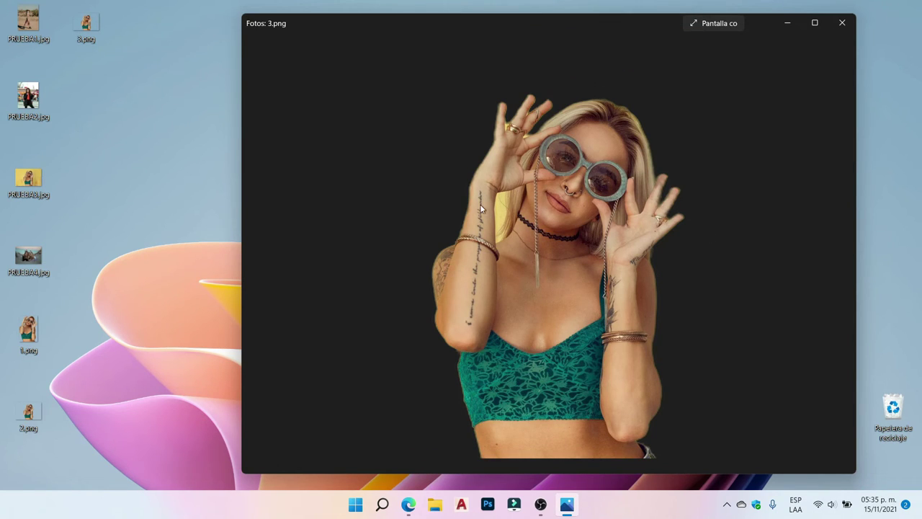
{"action": "scroll", "coordinate": [673, 199], "scroll_direction": "up", "scroll_amount": 4}
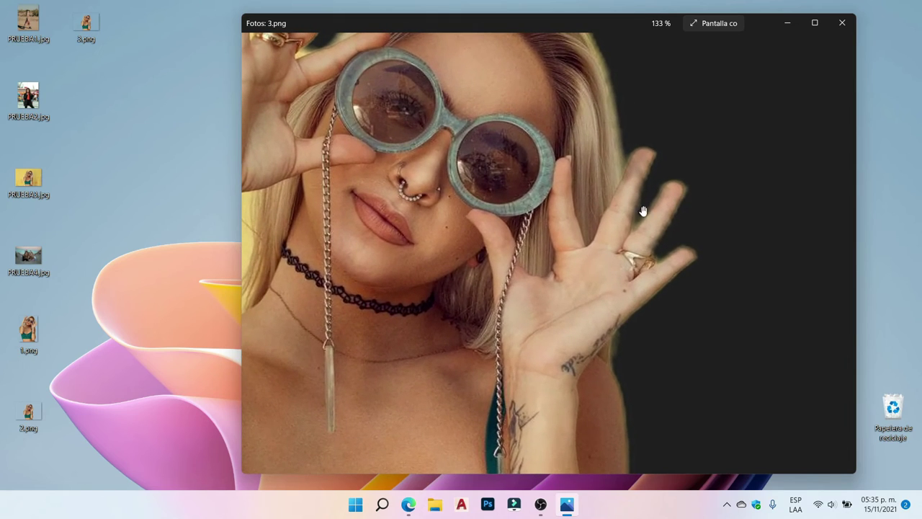
{"action": "scroll", "coordinate": [674, 199], "scroll_direction": "down", "scroll_amount": 6}
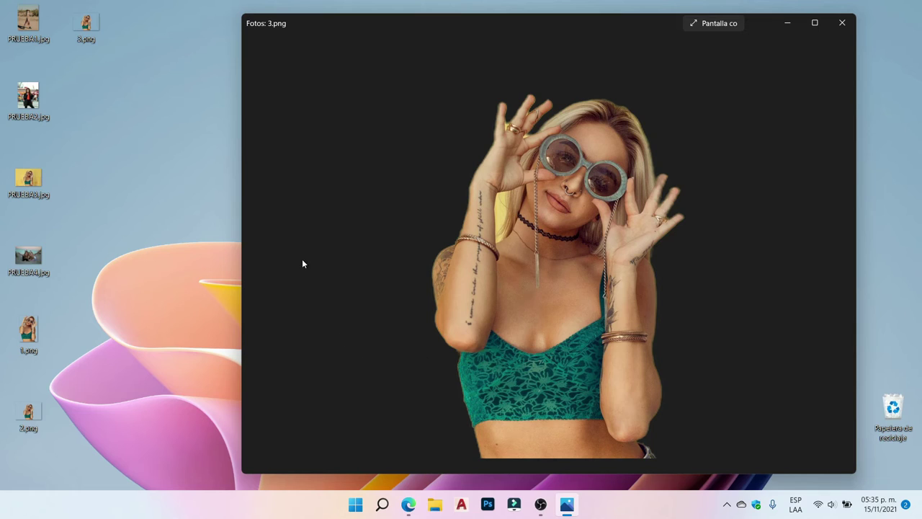
{"action": "left_click", "coordinate": [258, 253]}
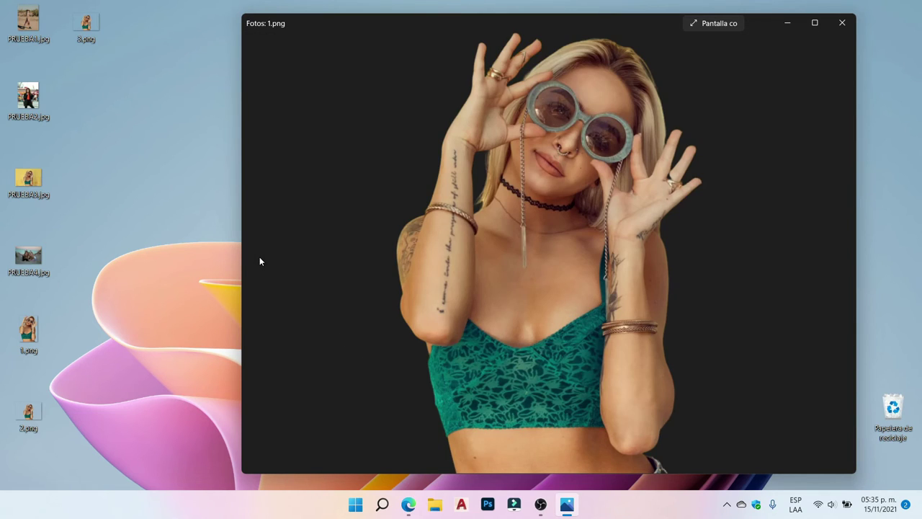
{"action": "mouse_move", "coordinate": [707, 155]}
Switch to the browser to review the Icons8 and Trace results, then return to 1.png in Fotos.
{"action": "left_click", "coordinate": [409, 504]}
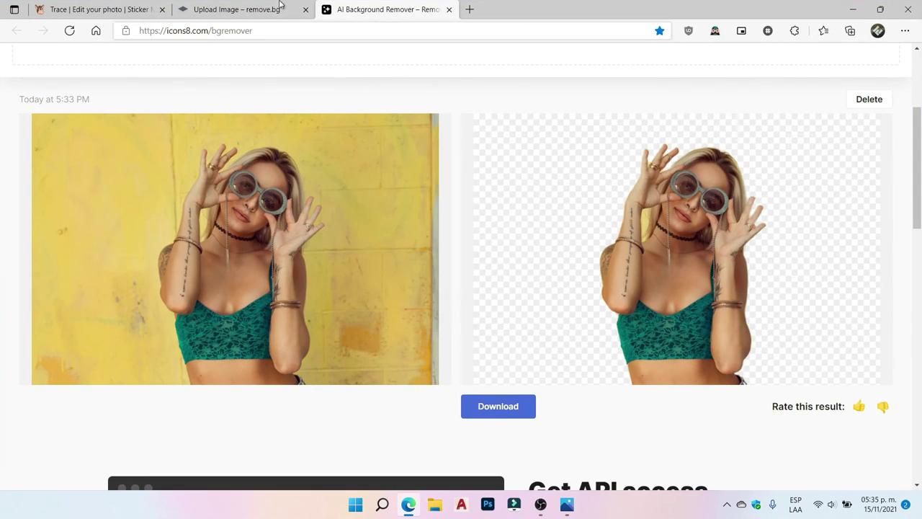
{"action": "left_click", "coordinate": [115, 10]}
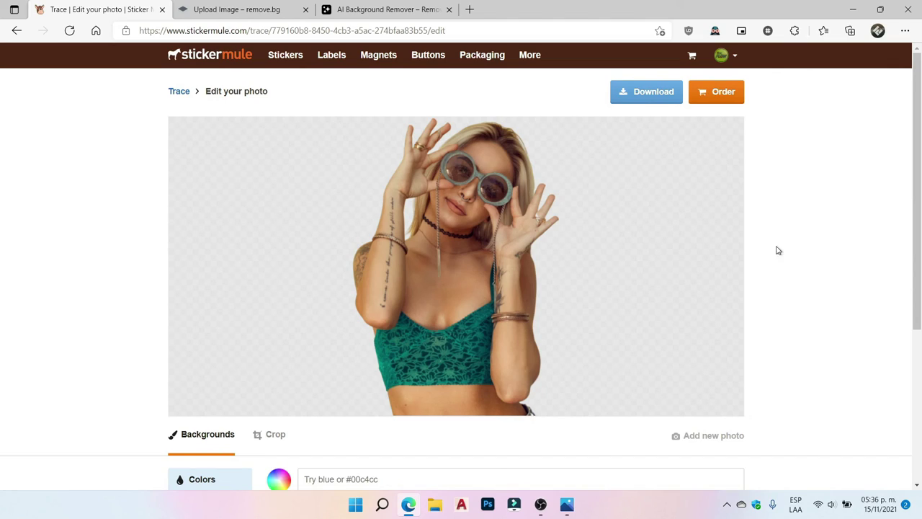
{"action": "left_click", "coordinate": [853, 9]}
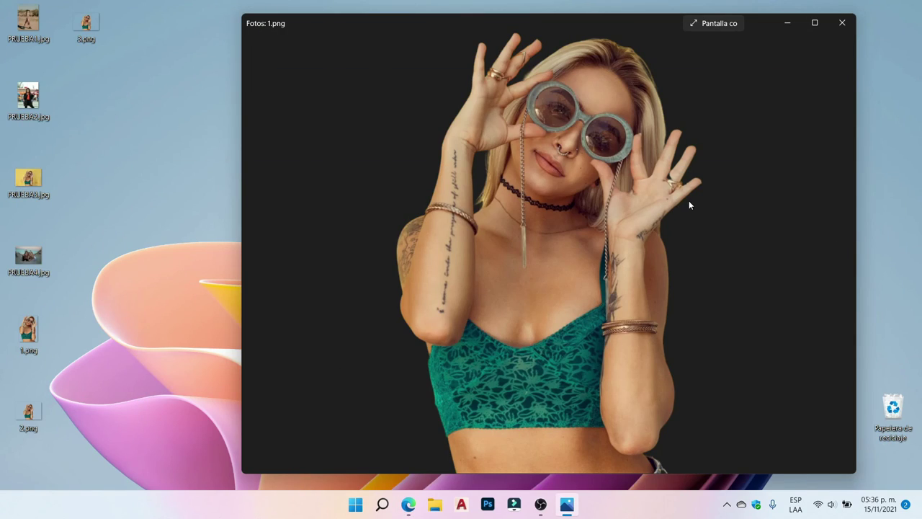